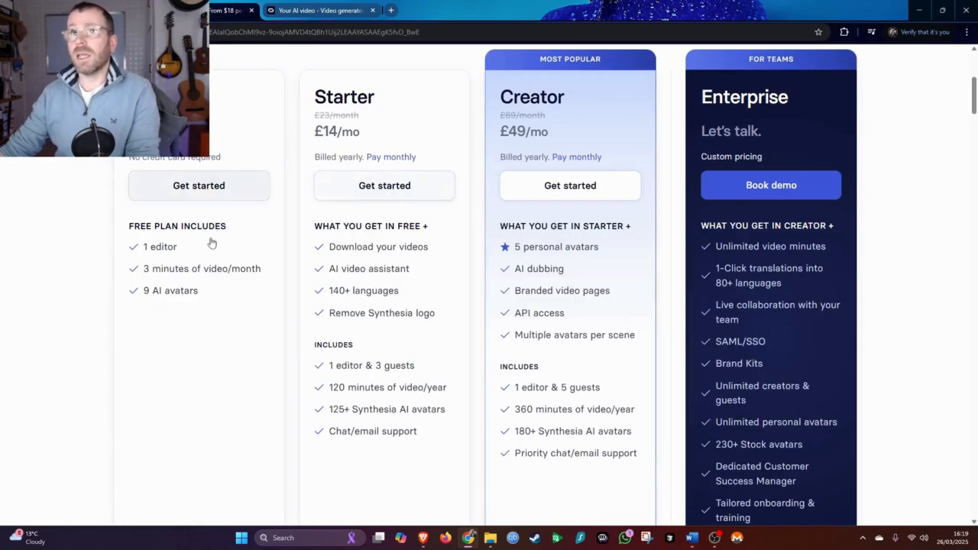
{"action": "scroll", "coordinate": [216, 172], "scroll_direction": "up", "scroll_amount": 2}
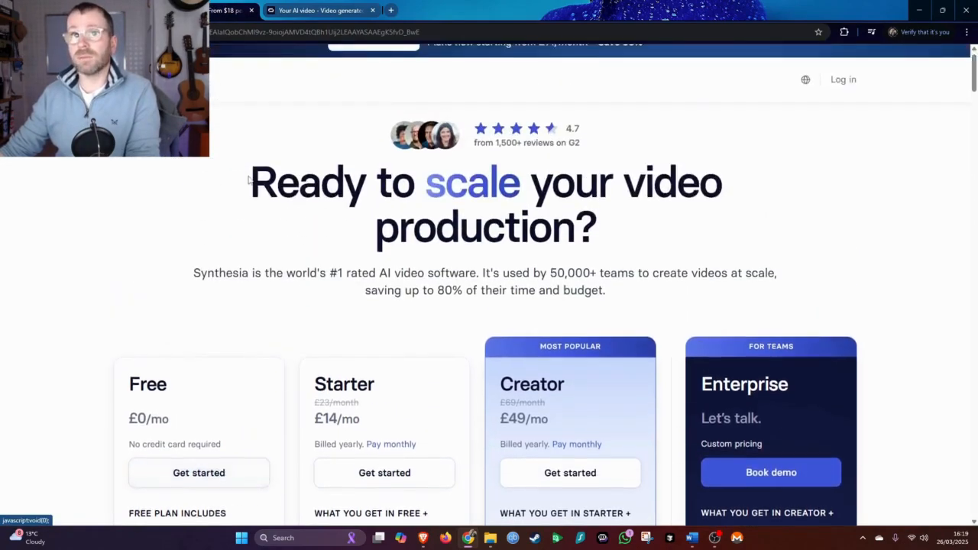
Compare the Free, Starter, Creator and Enterprise plans on the Synthesia pricing page
{"action": "scroll", "coordinate": [227, 188], "scroll_direction": "down", "scroll_amount": 2}
{"action": "scroll", "coordinate": [170, 256], "scroll_direction": "down", "scroll_amount": 1}
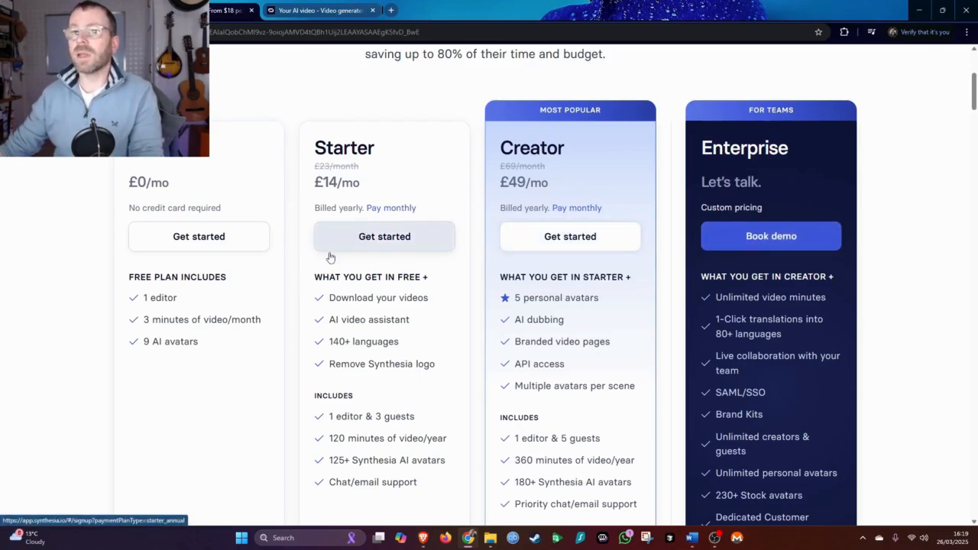
{"action": "scroll", "coordinate": [329, 257], "scroll_direction": "down", "scroll_amount": 2}
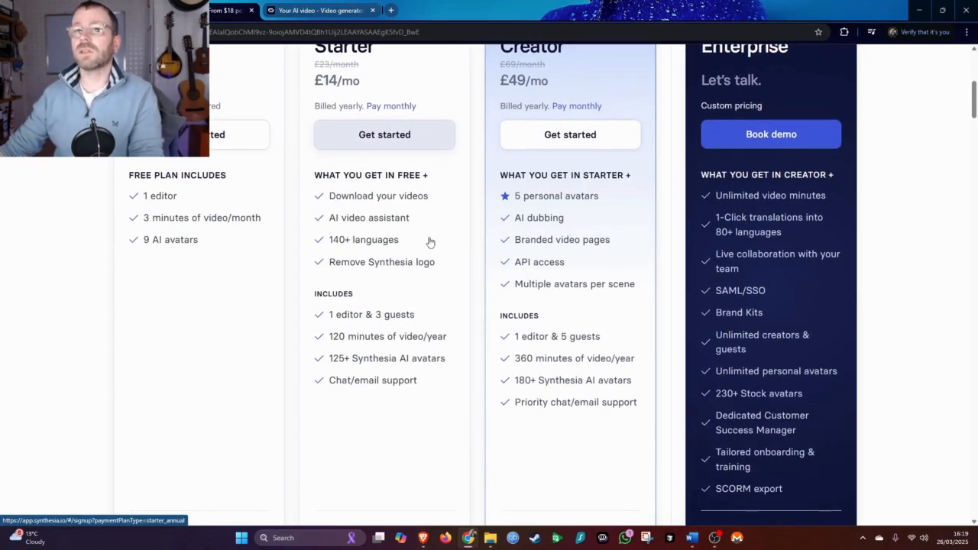
{"action": "scroll", "coordinate": [367, 274], "scroll_direction": "up", "scroll_amount": 1}
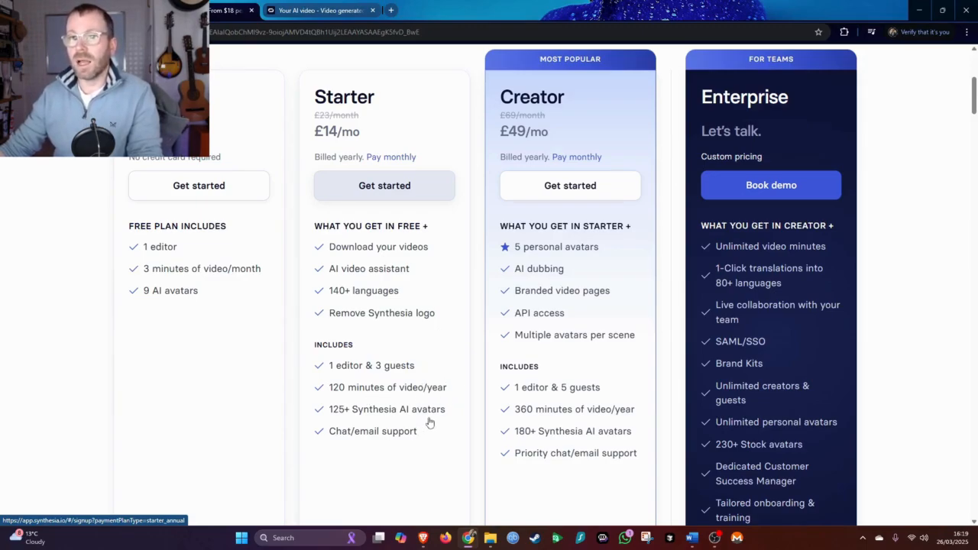
{"action": "scroll", "coordinate": [447, 388], "scroll_direction": "up", "scroll_amount": 1}
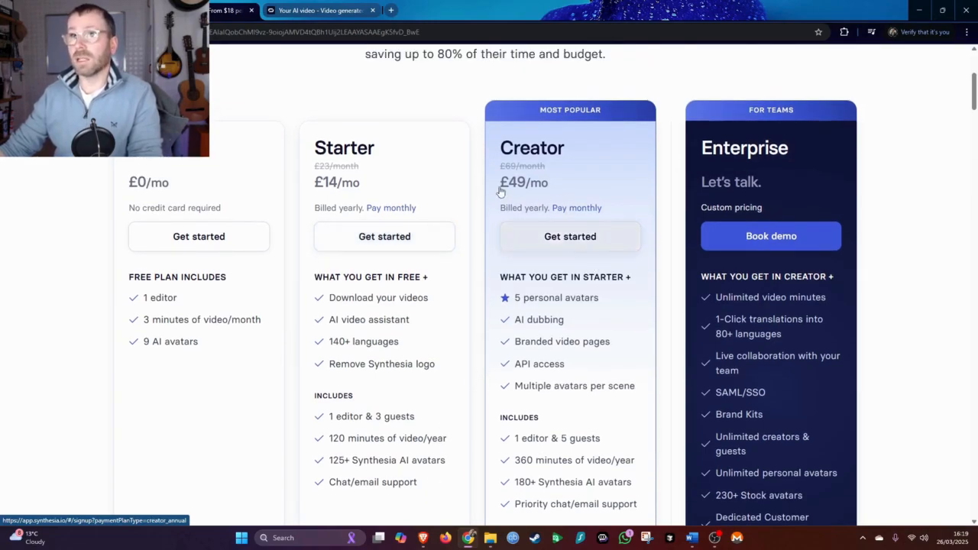
{"action": "scroll", "coordinate": [598, 282], "scroll_direction": "down", "scroll_amount": 1}
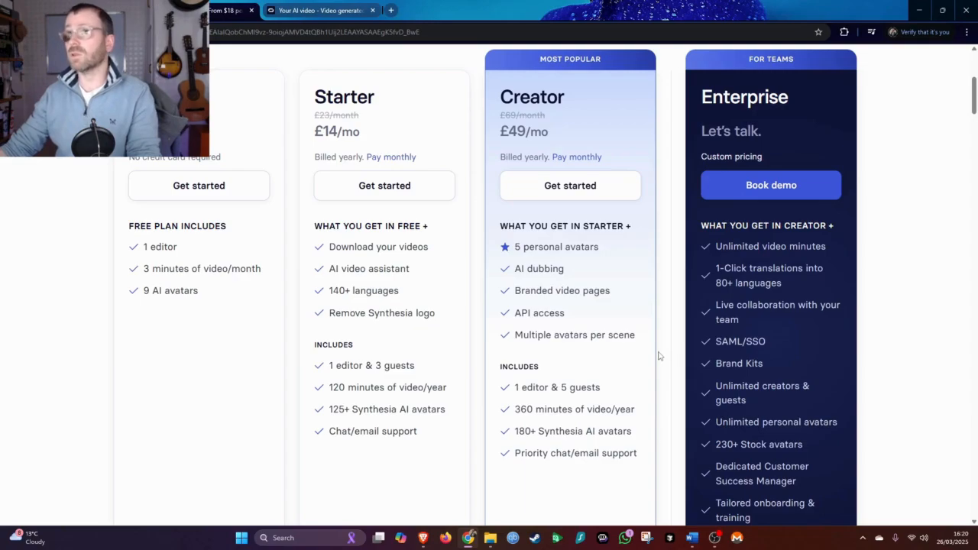
{"action": "scroll", "coordinate": [810, 314], "scroll_direction": "down", "scroll_amount": 2}
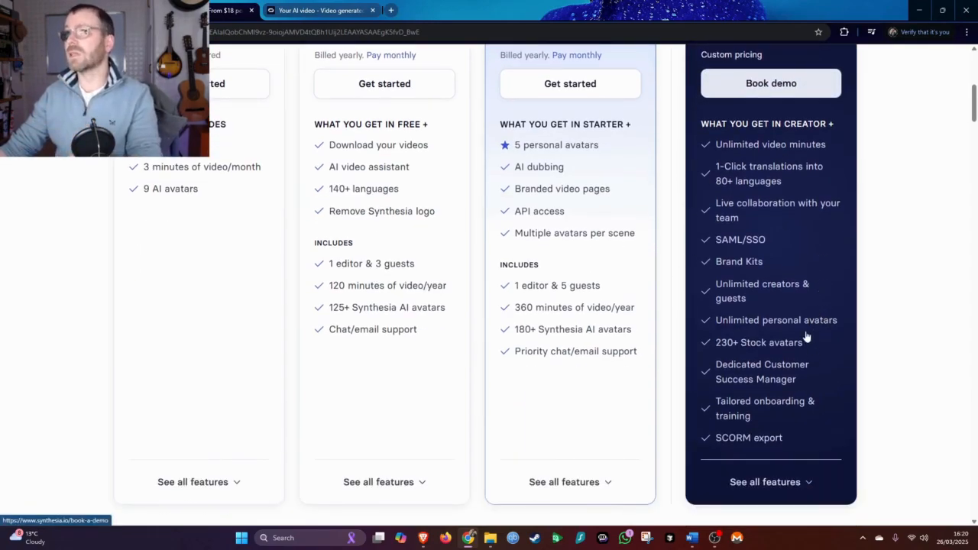
{"action": "scroll", "coordinate": [807, 337], "scroll_direction": "up", "scroll_amount": 1}
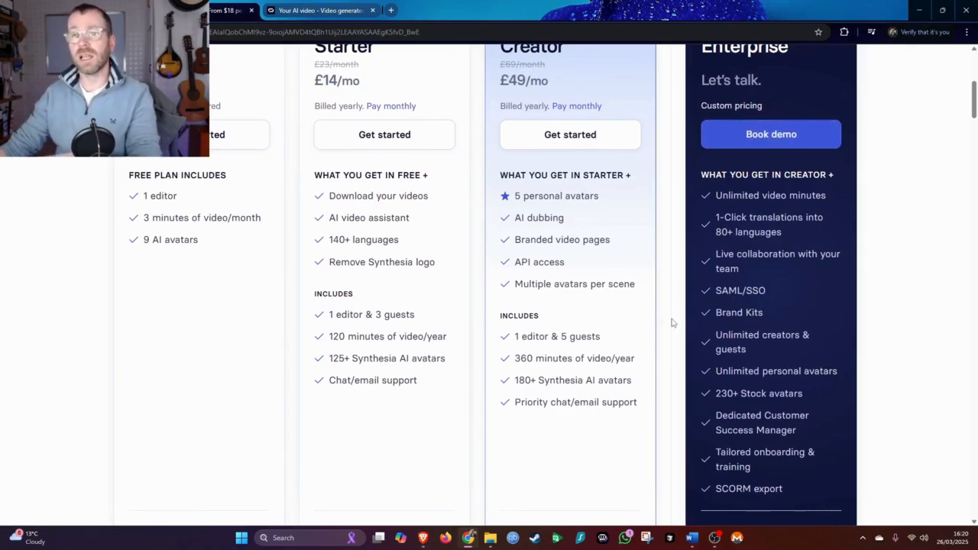
{"action": "scroll", "coordinate": [672, 322], "scroll_direction": "up", "scroll_amount": 2}
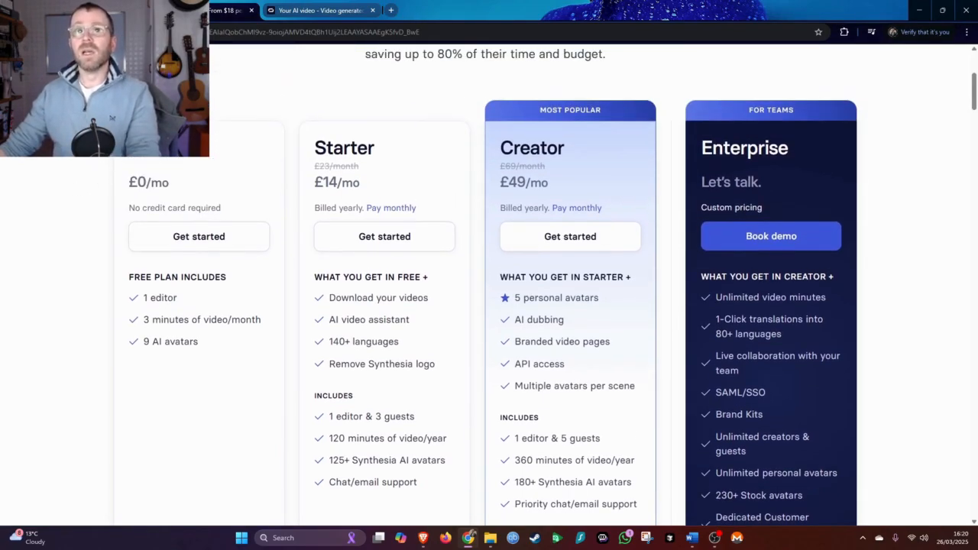
Start a new video from the Sales Outreach Personal Avatar template in the template gallery
{"action": "left_click", "coordinate": [319, 10]}
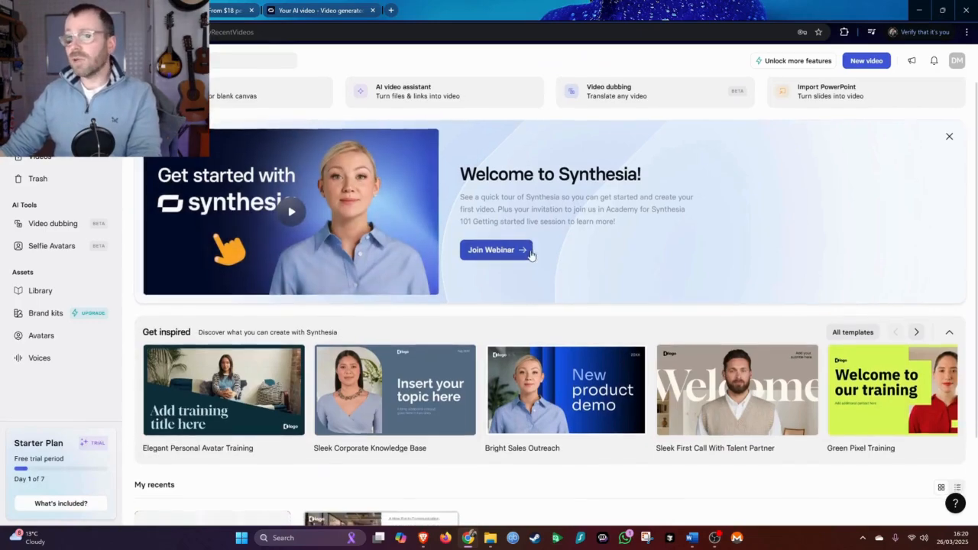
{"action": "scroll", "coordinate": [524, 282], "scroll_direction": "down", "scroll_amount": 2}
{"action": "scroll", "coordinate": [159, 353], "scroll_direction": "up", "scroll_amount": 2}
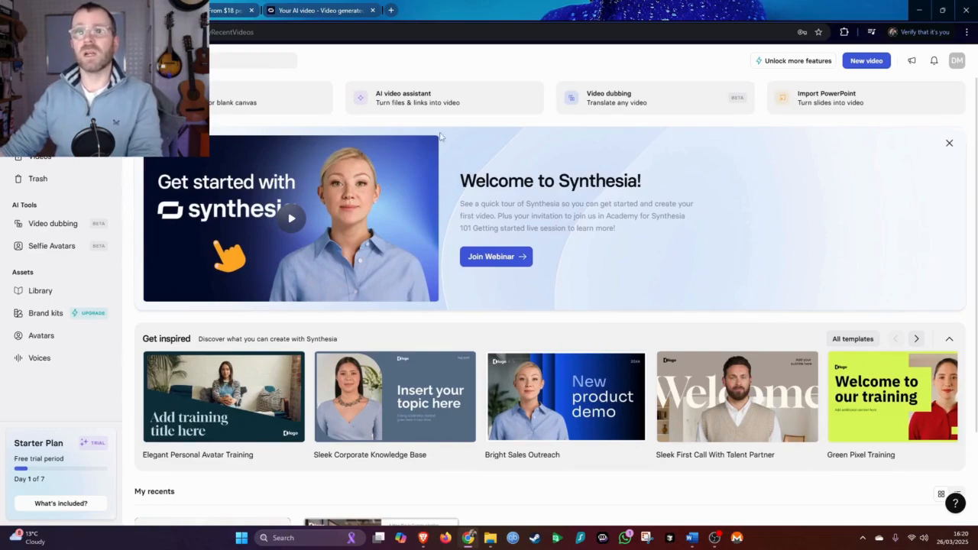
{"action": "left_click", "coordinate": [214, 102]}
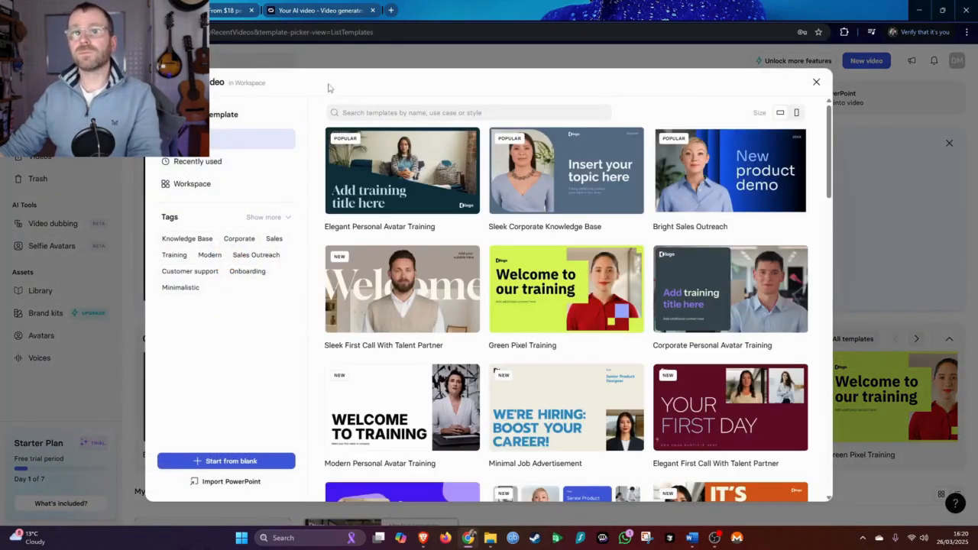
{"action": "scroll", "coordinate": [527, 245], "scroll_direction": "down", "scroll_amount": 10}
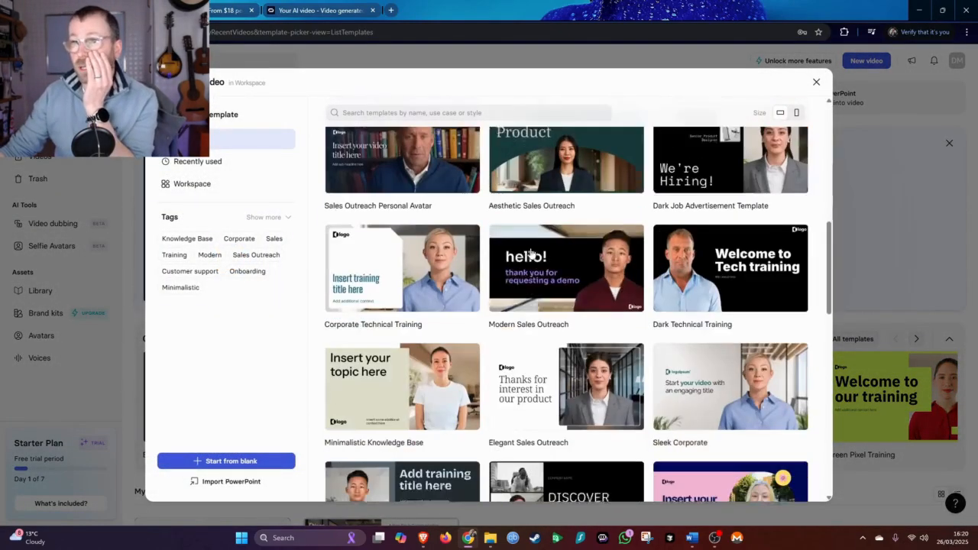
{"action": "scroll", "coordinate": [547, 260], "scroll_direction": "down", "scroll_amount": 3}
{"action": "scroll", "coordinate": [546, 260], "scroll_direction": "up", "scroll_amount": 10}
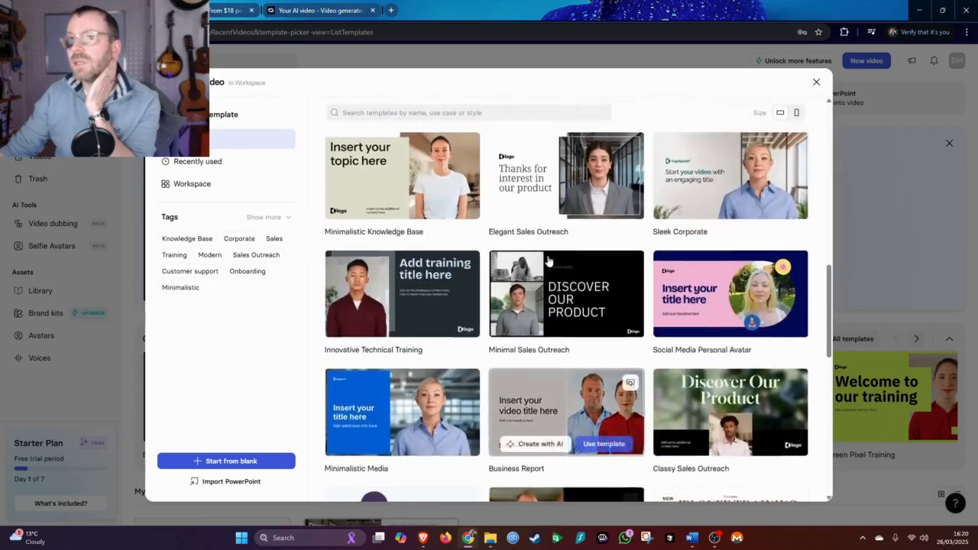
{"action": "scroll", "coordinate": [547, 261], "scroll_direction": "up", "scroll_amount": 1}
{"action": "scroll", "coordinate": [515, 329], "scroll_direction": "down", "scroll_amount": 5}
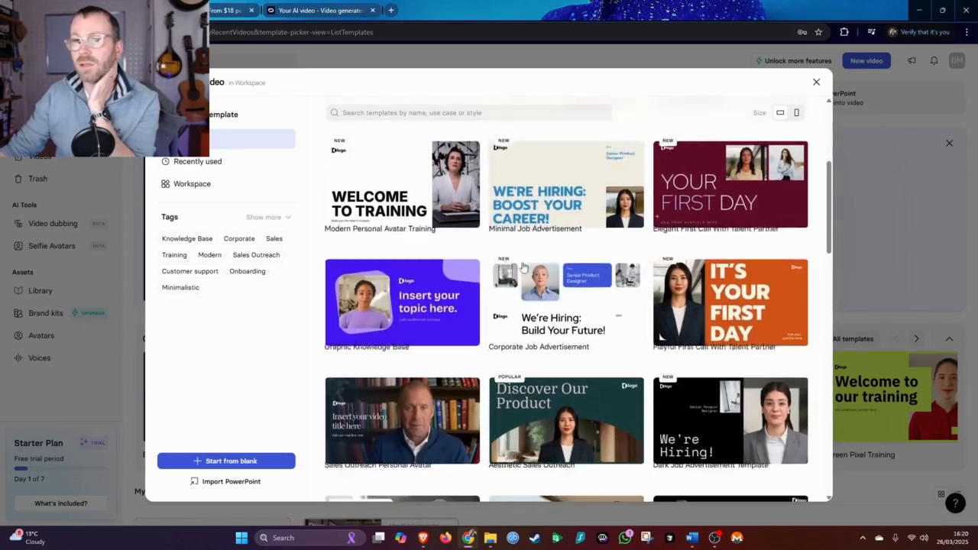
{"action": "mouse_move", "coordinate": [432, 318]}
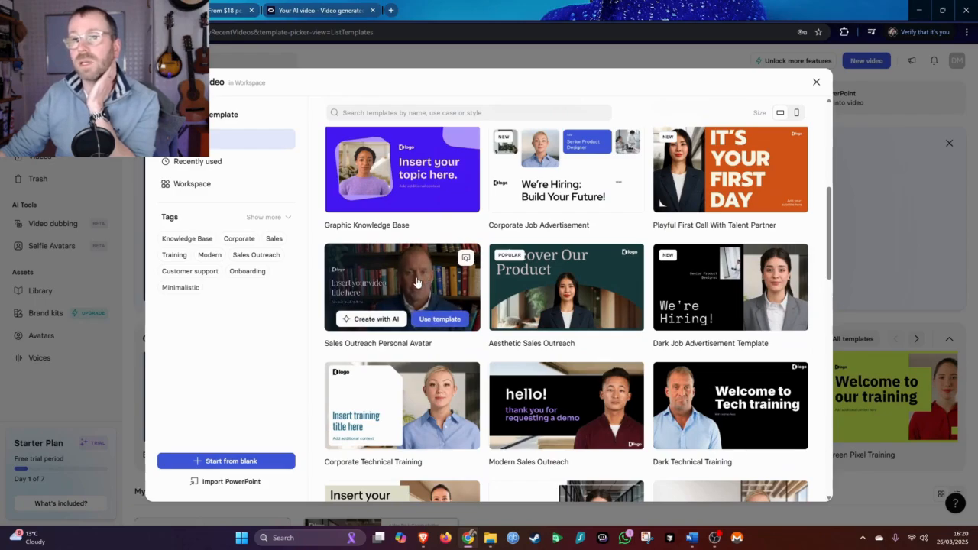
{"action": "left_click", "coordinate": [433, 317]}
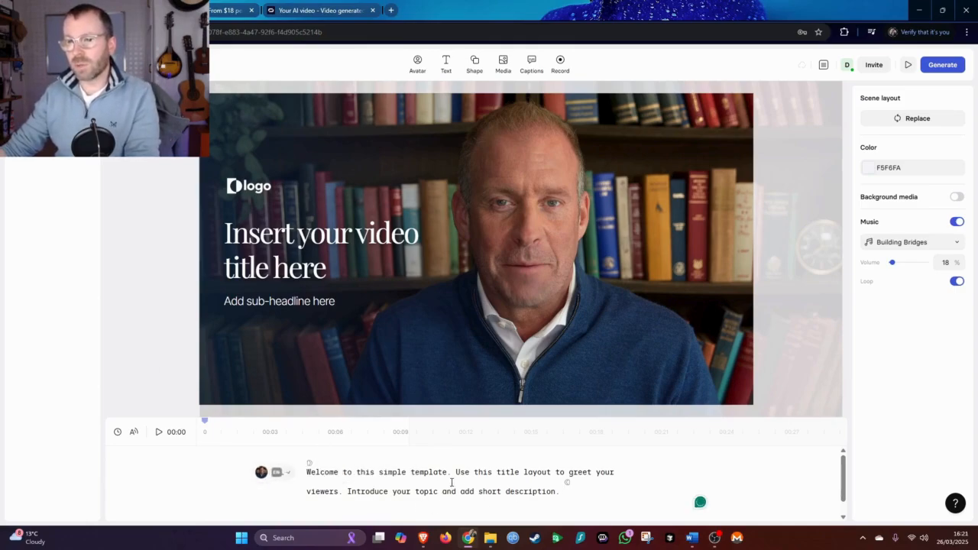
Copy the opening paragraph beginning "Hey tech enthusiasts!" from the Word script document
{"action": "key", "text": "alt+Tab"}
{"action": "key", "text": "Tab"}
{"action": "key", "text": "Tab"}
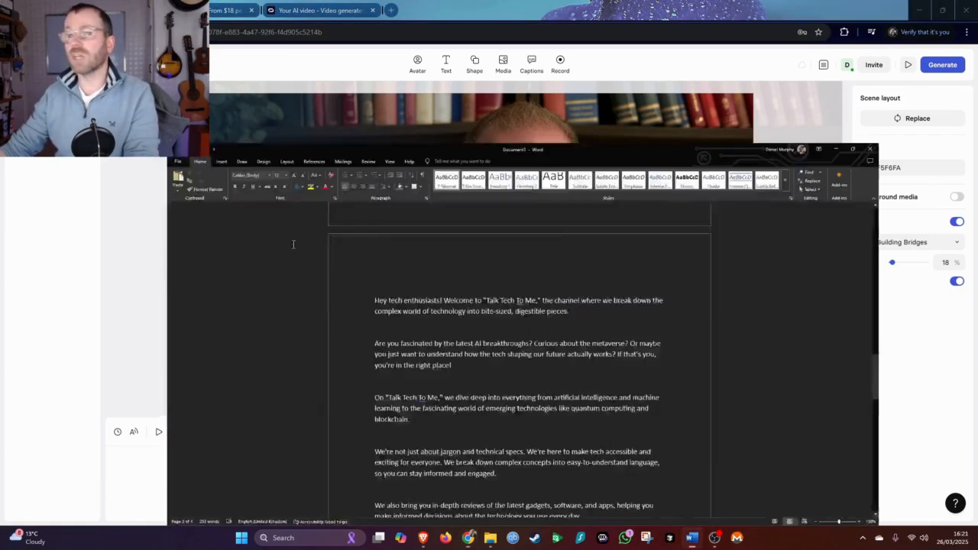
{"action": "scroll", "coordinate": [438, 260], "scroll_direction": "down", "scroll_amount": 5}
{"action": "scroll", "coordinate": [437, 260], "scroll_direction": "up", "scroll_amount": 5}
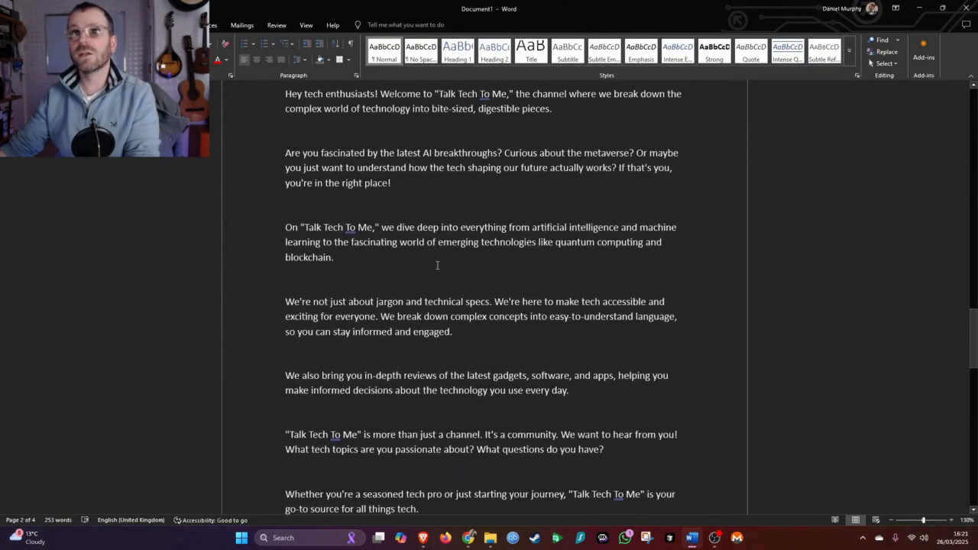
{"action": "triple_click", "coordinate": [577, 213]}
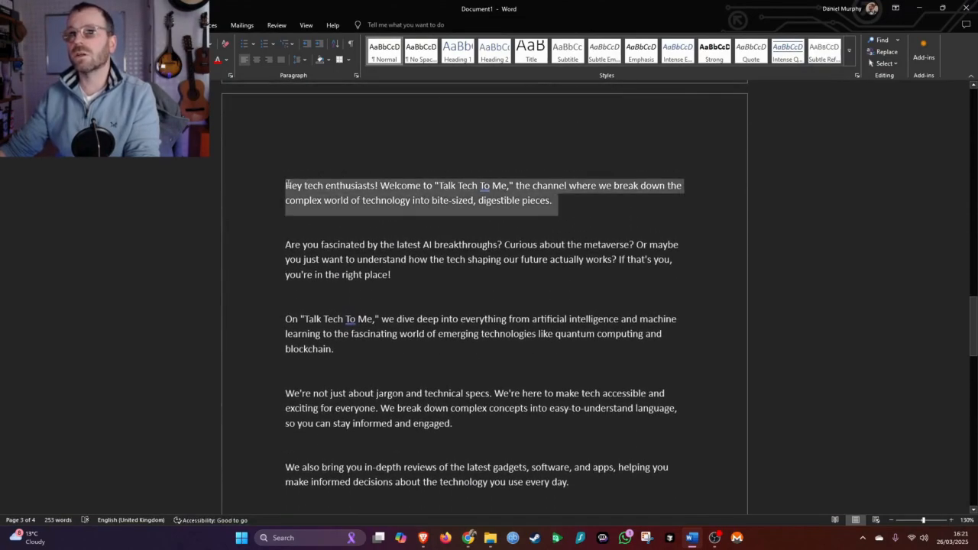
{"action": "right_click", "coordinate": [367, 201]}
{"action": "left_click", "coordinate": [429, 233]}
Replace the first scene's script with the copied opening paragraph
{"action": "key", "text": "alt+Tab"}
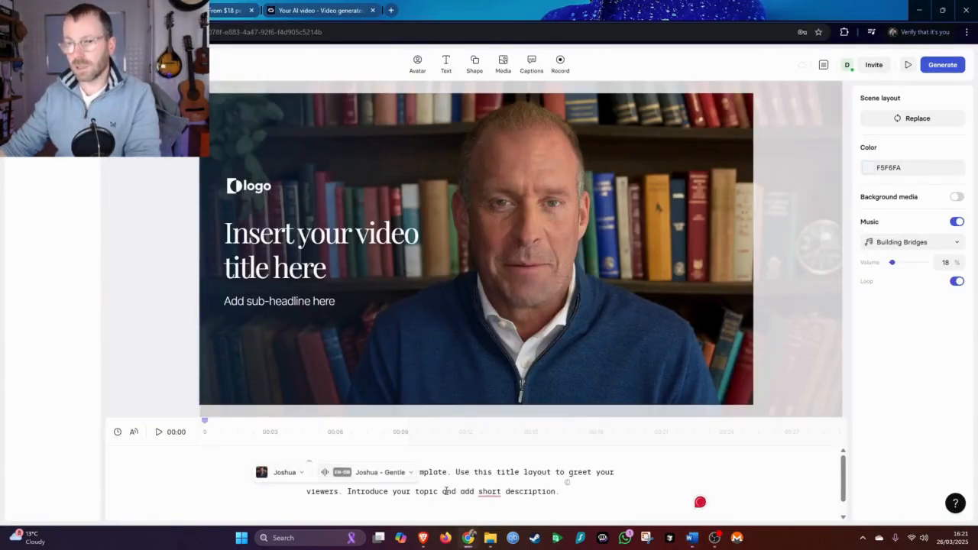
{"action": "left_click", "coordinate": [489, 491]}
{"action": "key", "text": "ctrl+a"}
{"action": "key", "text": "ctrl+v"}
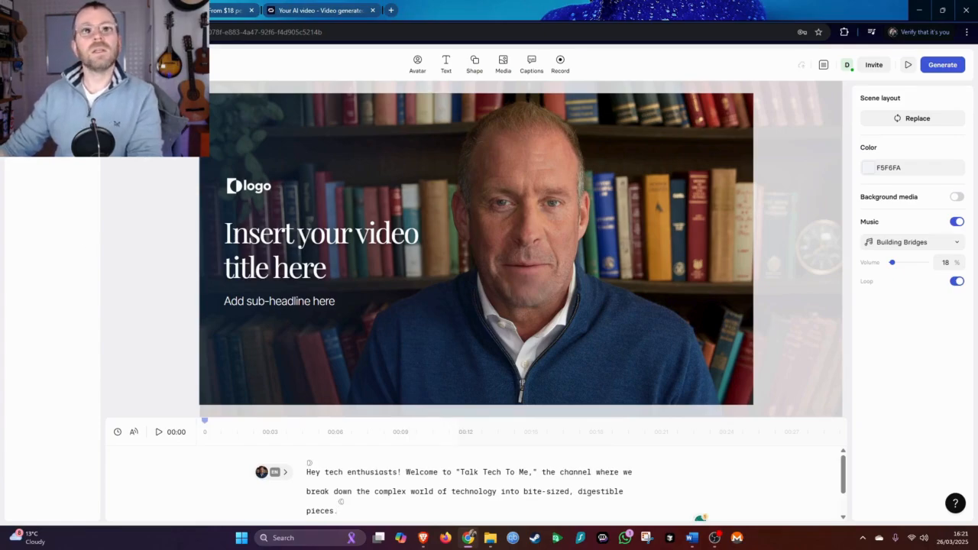
Add a second scene using the layout with the title at the bottom left
{"action": "left_click", "coordinate": [52, 101]}
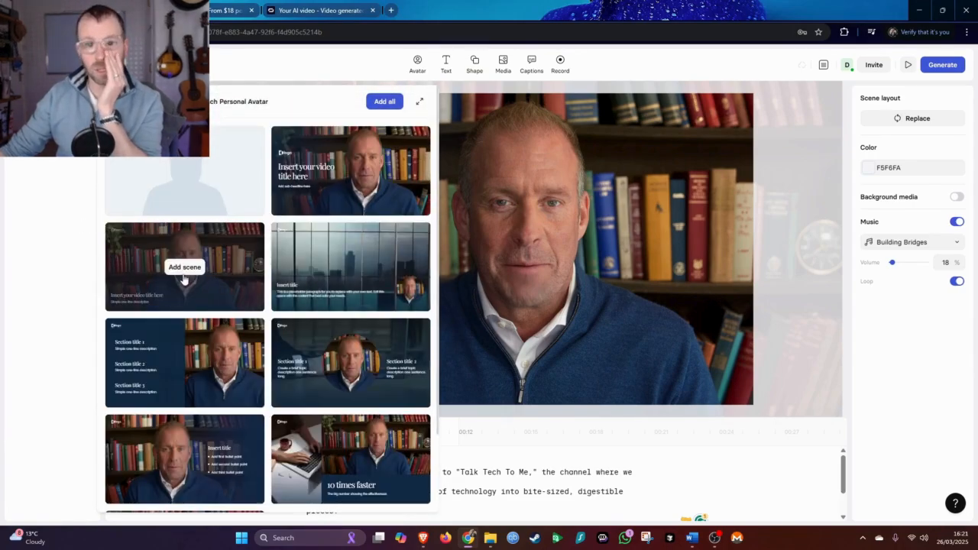
{"action": "scroll", "coordinate": [306, 298], "scroll_direction": "down", "scroll_amount": 2}
{"action": "scroll", "coordinate": [283, 290], "scroll_direction": "up", "scroll_amount": 2}
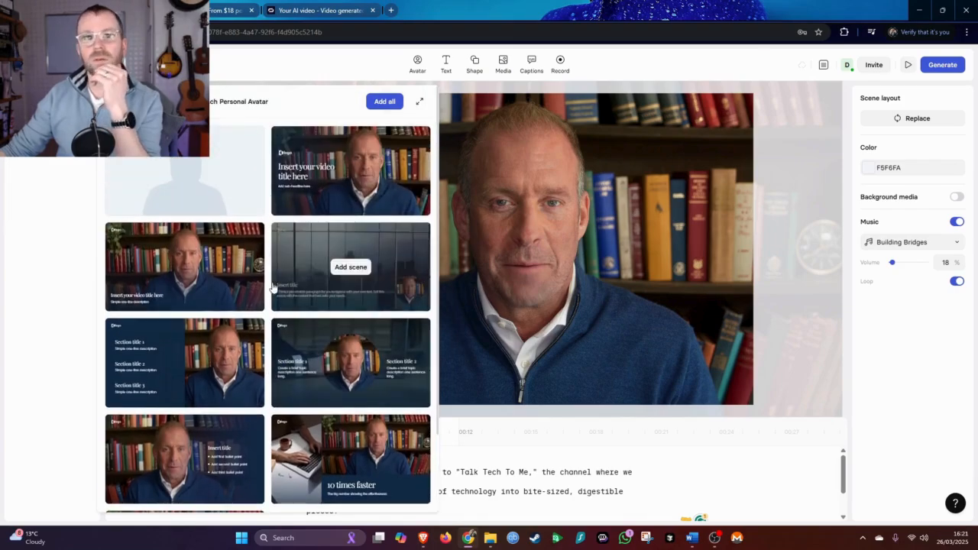
{"action": "left_click", "coordinate": [184, 267]}
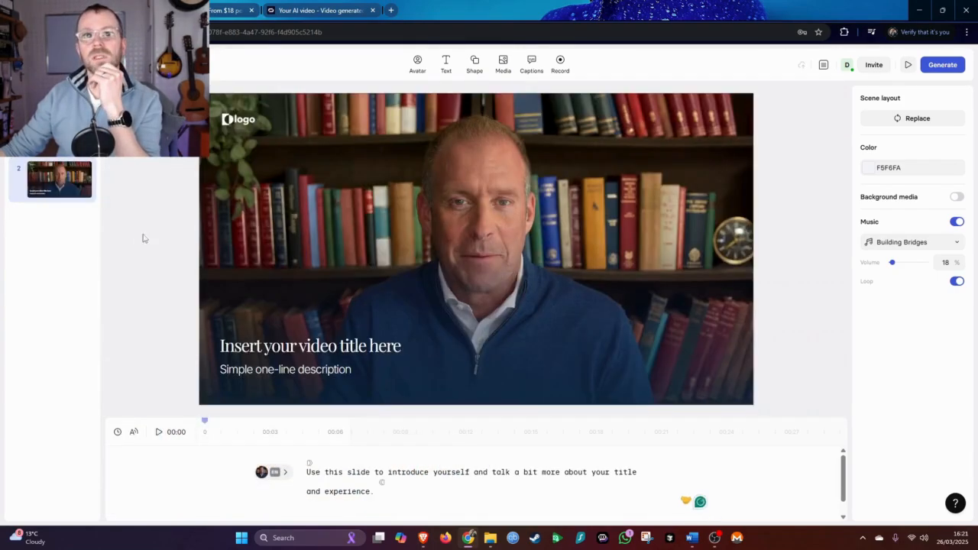
Copy the script paragraphs from "Are you fascinated by the latest AI breakthroughs?" through "...you use every day." in Word
{"action": "key", "text": "alt+Tab"}
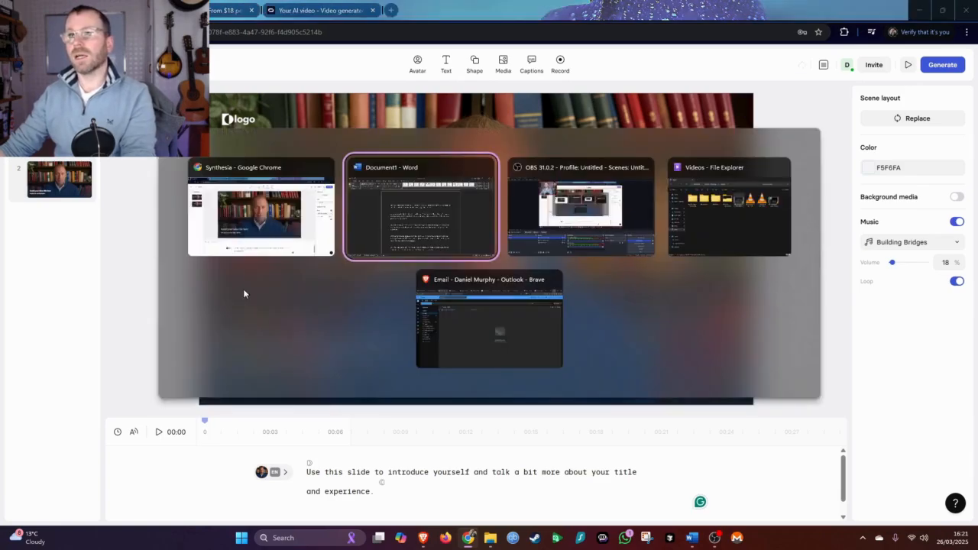
{"action": "left_click_drag", "start_coordinate": [285, 245], "coordinate": [628, 296]}
{"action": "scroll", "coordinate": [469, 304], "scroll_direction": "down", "scroll_amount": 5}
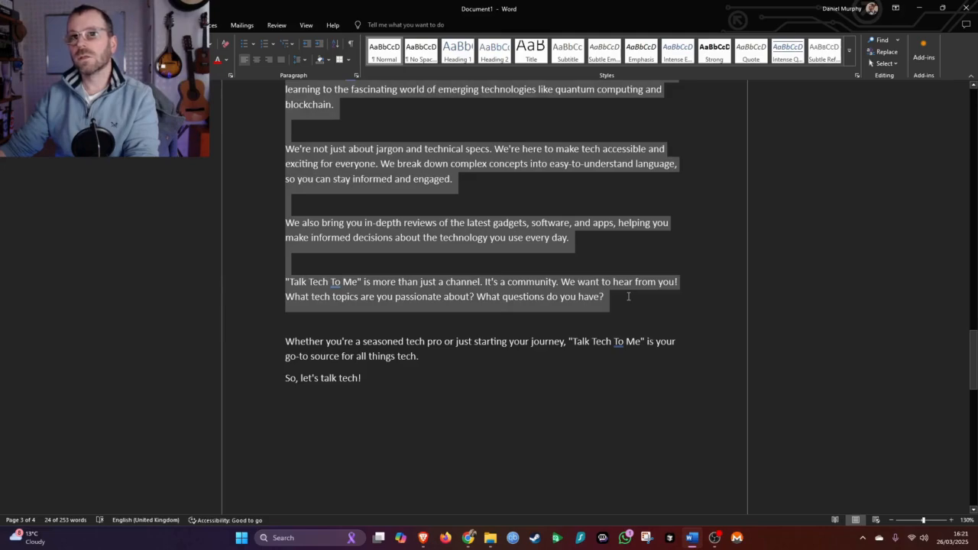
{"action": "left_click", "coordinate": [584, 243], "text": "shift"}
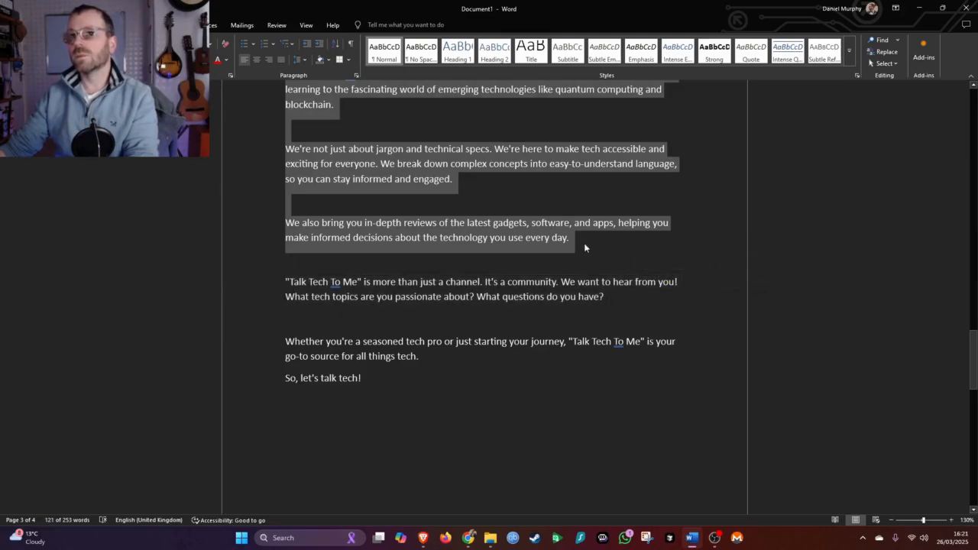
Replace the second scene's script with the copied paragraphs
{"action": "key", "text": "alt+Tab"}
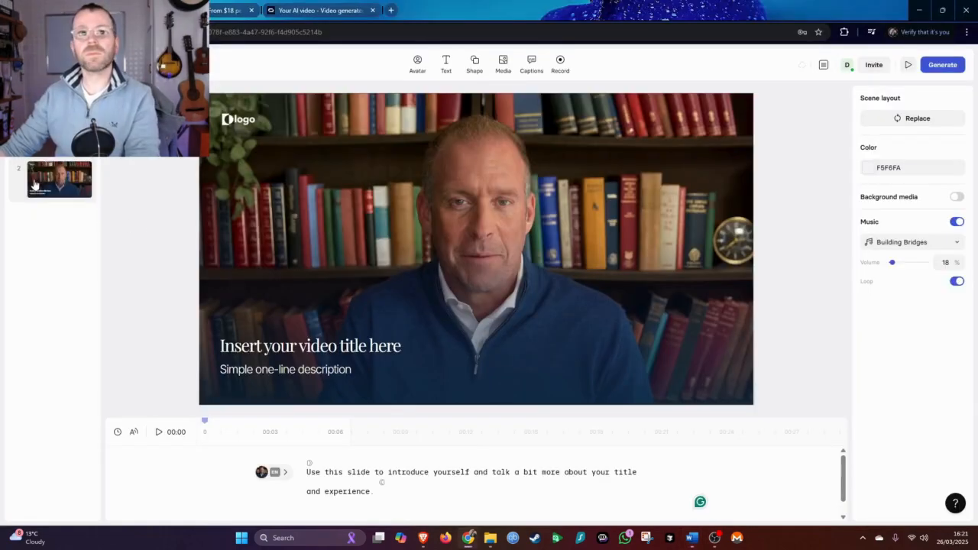
{"action": "left_click", "coordinate": [406, 493]}
{"action": "key", "text": "ctrl+a"}
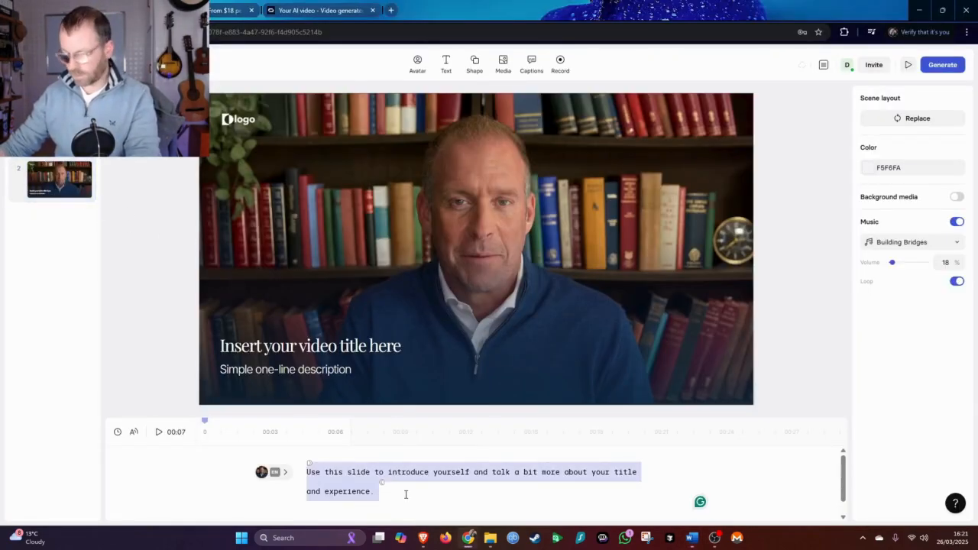
{"action": "key", "text": "ctrl+v"}
Copy the closing paragraphs from ""Talk Tech To Me" is more than just a channel" through "So, let's talk tech!" in Word
{"action": "key", "text": "alt+Tab"}
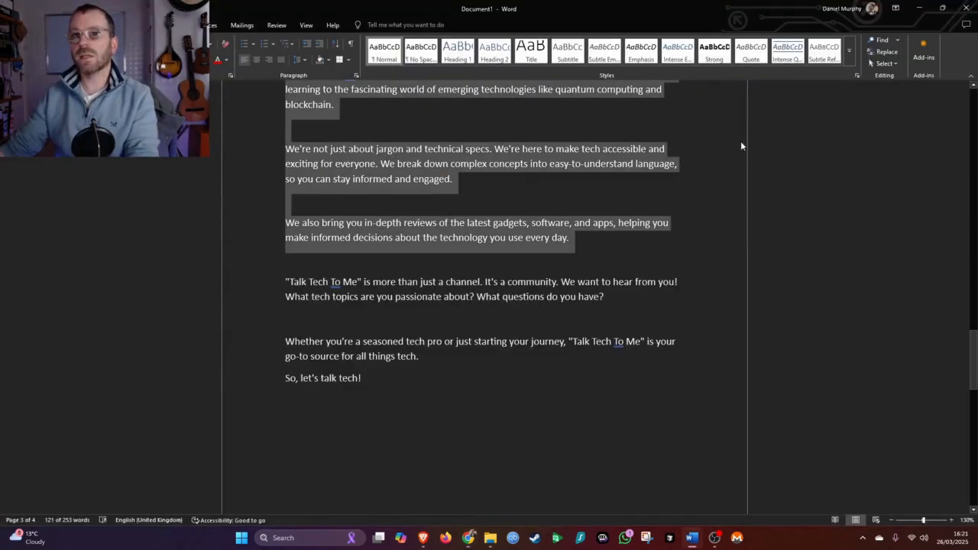
{"action": "left_click_drag", "start_coordinate": [394, 380], "coordinate": [284, 282]}
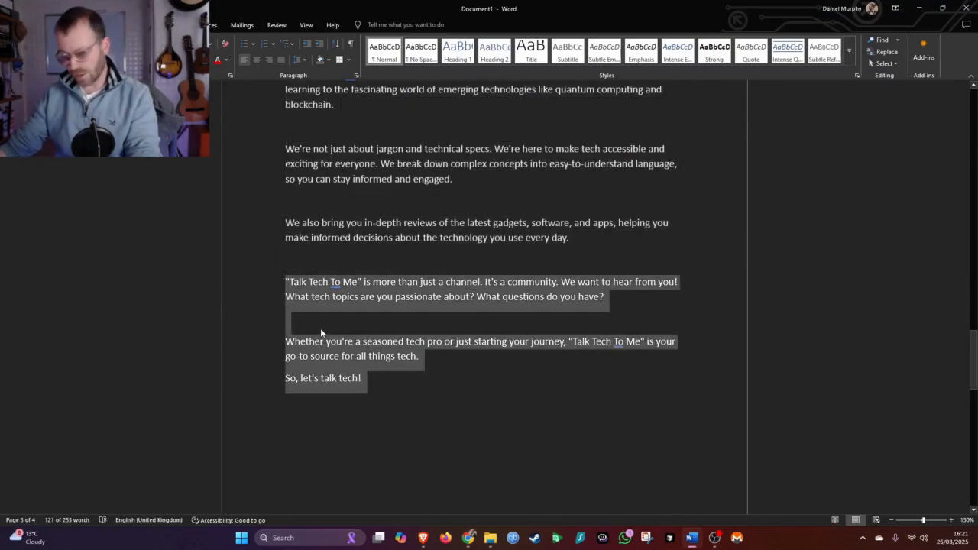
{"action": "key", "text": "alt+Tab"}
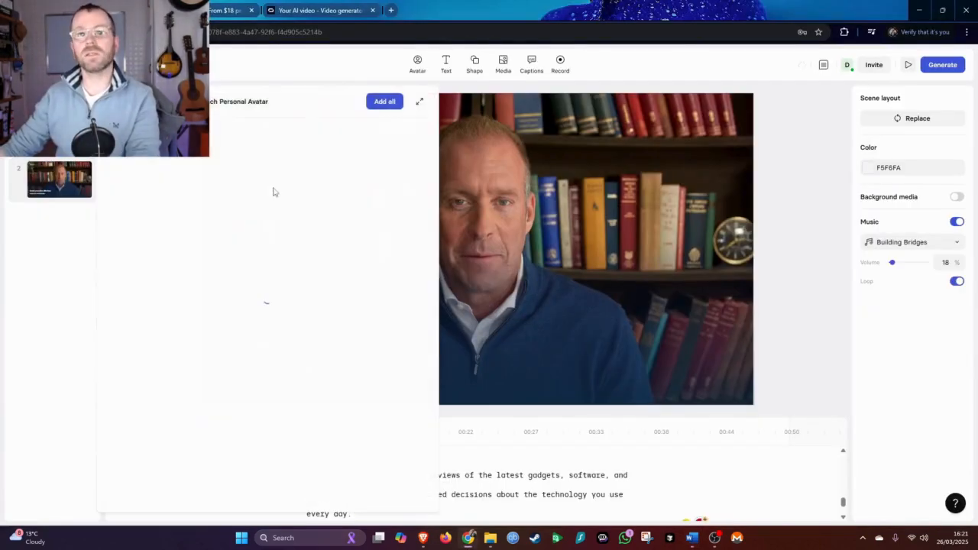
Add a Thank you closing scene and replace its script with the copied closing paragraphs
{"action": "scroll", "coordinate": [305, 329], "scroll_direction": "down", "scroll_amount": 3}
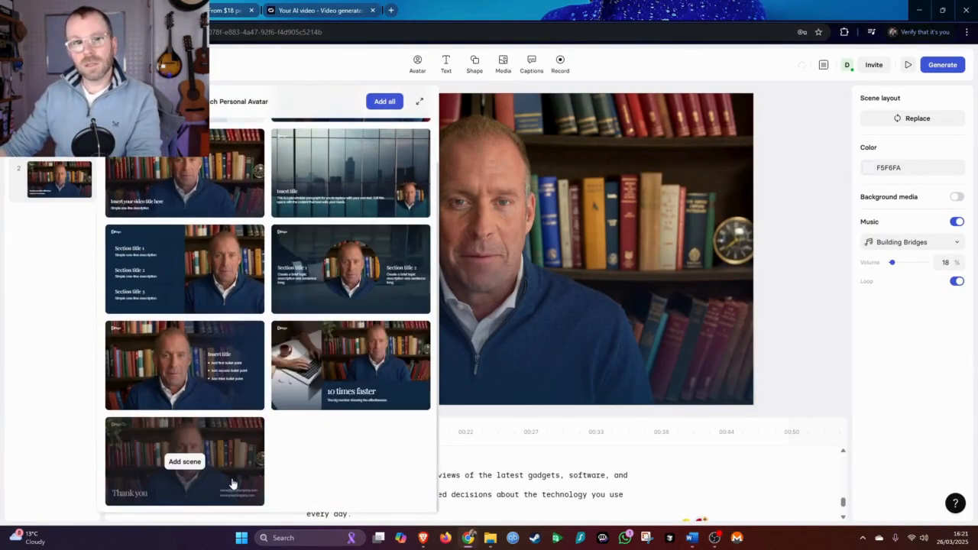
{"action": "left_click", "coordinate": [211, 467]}
{"action": "left_click", "coordinate": [433, 495]}
{"action": "key", "text": "ctrl+a"}
{"action": "key", "text": "BackSpace"}
{"action": "key", "text": "ctrl+v"}
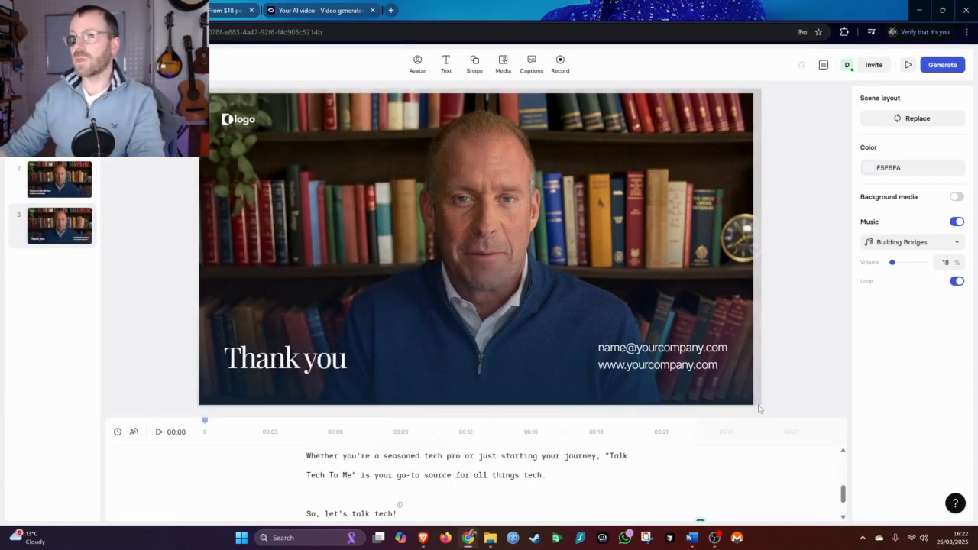
Delete the placeholder email and website text from the Thank you scene
{"action": "left_click", "coordinate": [688, 365]}
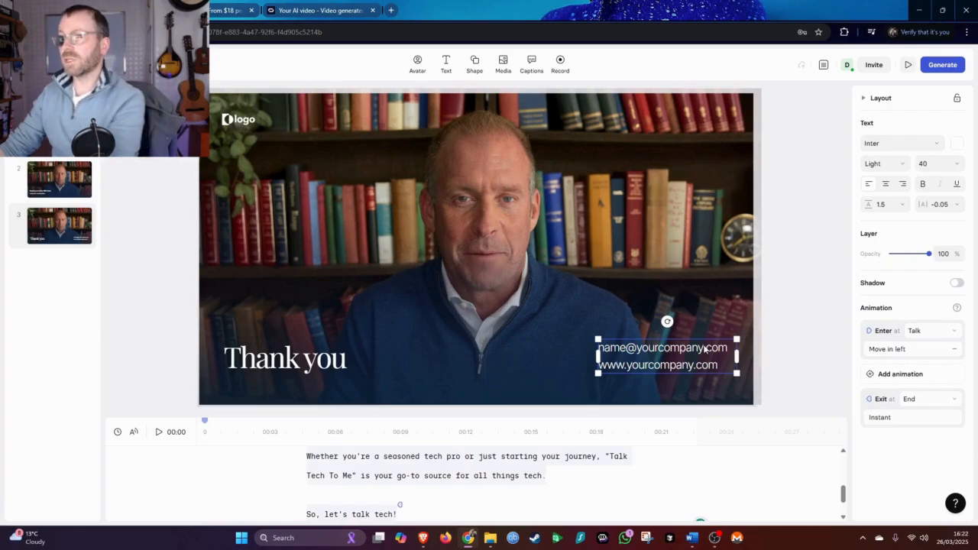
{"action": "left_click_drag", "start_coordinate": [720, 365], "coordinate": [599, 359]}
{"action": "key", "text": "BackSpace"}
{"action": "key", "text": "BackSpace"}
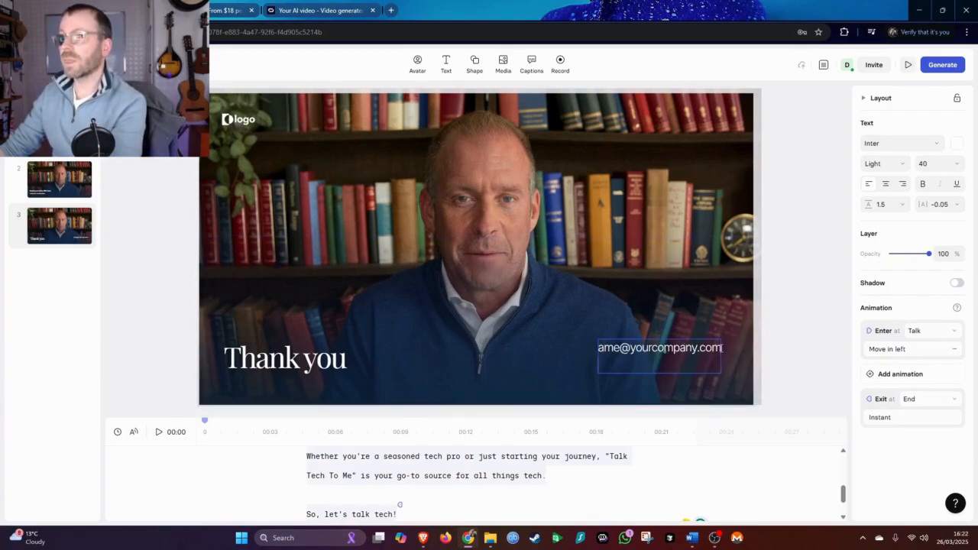
{"action": "key", "text": "BackSpace"}
{"action": "key", "text": "BackSpace"}
{"action": "key", "text": "BackSpace"}
{"action": "key", "text": "BackSpace"}
{"action": "key", "text": "BackSpace"}
{"action": "key", "text": "BackSpace"}
{"action": "key", "text": "BackSpace"}
{"action": "key", "text": "BackSpace"}
{"action": "key", "text": "BackSpace"}
{"action": "key", "text": "BackSpace"}
{"action": "key", "text": "BackSpace"}
{"action": "key", "text": "BackSpace"}
{"action": "key", "text": "BackSpace"}
{"action": "key", "text": "BackSpace"}
{"action": "key", "text": "BackSpace"}
{"action": "key", "text": "BackSpace"}
{"action": "key", "text": "BackSpace"}
{"action": "key", "text": "BackSpace"}
{"action": "key", "text": "BackSpace"}
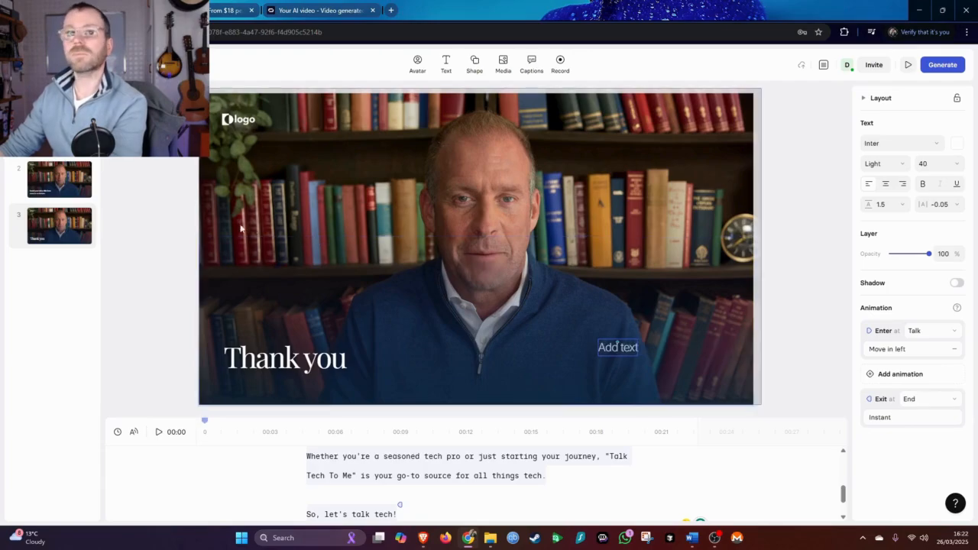
Delete the logo from the Thank you scene
{"action": "left_click", "coordinate": [220, 127]}
{"action": "left_click", "coordinate": [231, 123]}
{"action": "key", "text": "Delete"}
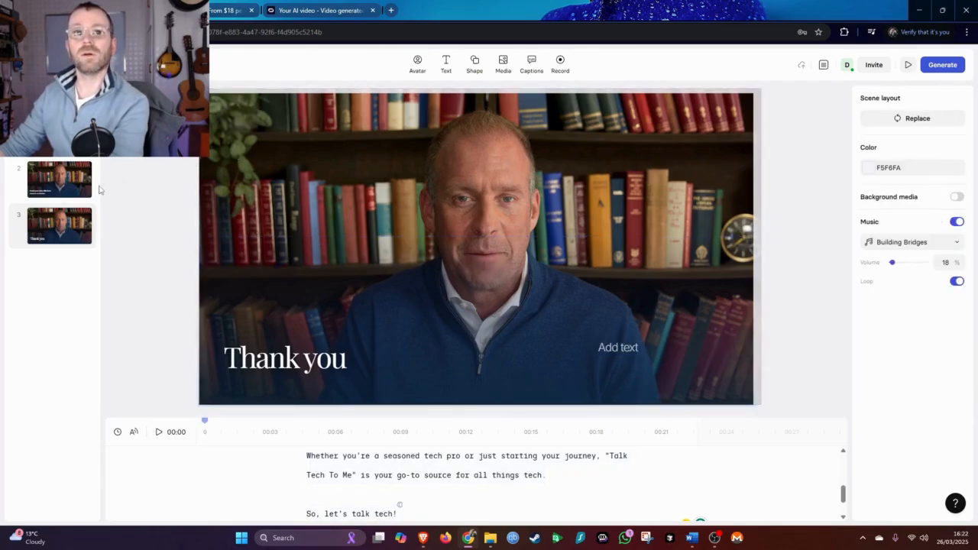
Switch to the second scene and delete its logo
{"action": "left_click", "coordinate": [75, 185]}
{"action": "left_click", "coordinate": [237, 123]}
{"action": "key", "text": "Delete"}
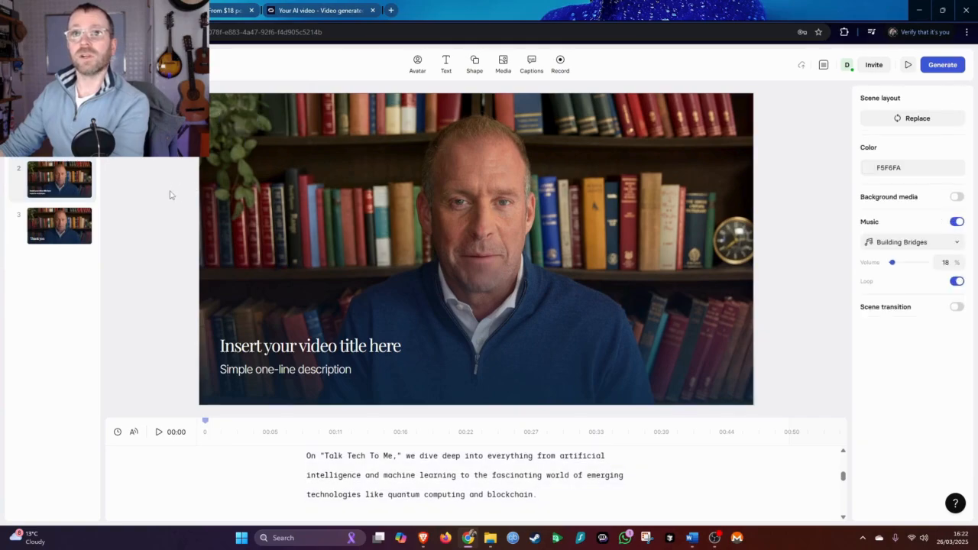
Clear the placeholder title and description text on the second scene
{"action": "left_click", "coordinate": [321, 341]}
{"action": "left_click", "coordinate": [348, 370]}
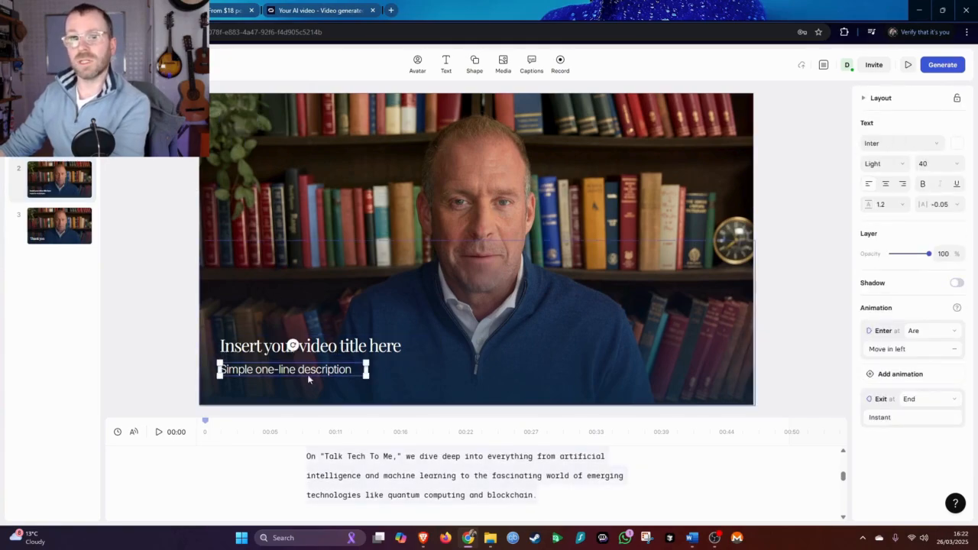
{"action": "left_click_drag", "start_coordinate": [356, 373], "coordinate": [237, 373]}
{"action": "left_click", "coordinate": [368, 374]}
{"action": "key", "text": "BackSpace"}
{"action": "left_click", "coordinate": [377, 347]}
{"action": "left_click", "coordinate": [401, 346]}
{"action": "left_click_drag", "start_coordinate": [400, 346], "coordinate": [273, 348]}
{"action": "key", "text": "BackSpace"}
{"action": "key", "text": "BackSpace"}
{"action": "key", "text": "BackSpace"}
{"action": "key", "text": "BackSpace"}
{"action": "key", "text": "BackSpace"}
{"action": "key", "text": "BackSpace"}
{"action": "key", "text": "BackSpace"}
{"action": "key", "text": "BackSpace"}
{"action": "key", "text": "BackSpace"}
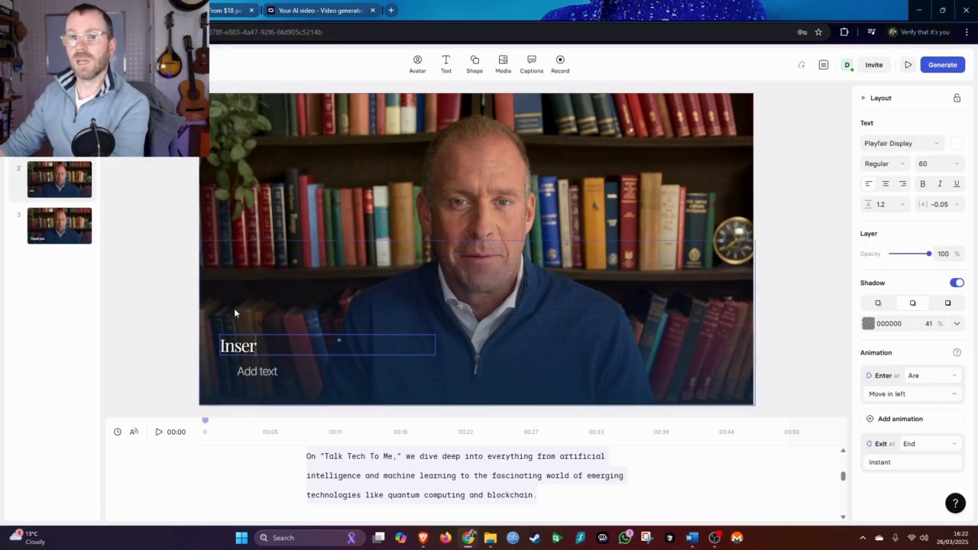
{"action": "left_click", "coordinate": [171, 279]}
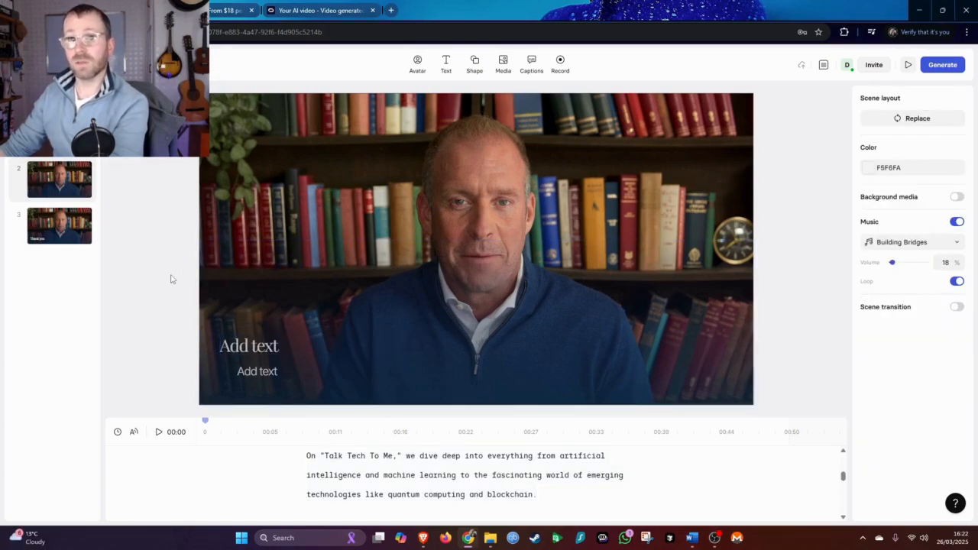
Open the first scene and delete its logo
{"action": "left_click", "coordinate": [59, 133]}
{"action": "left_click", "coordinate": [249, 191]}
{"action": "key", "text": "Delete"}
Replace the first scene's title with "Welcome to Talk Tech To Me"
{"action": "left_click", "coordinate": [312, 250]}
{"action": "double_click", "coordinate": [313, 249]}
{"action": "left_click_drag", "start_coordinate": [341, 269], "coordinate": [222, 234]}
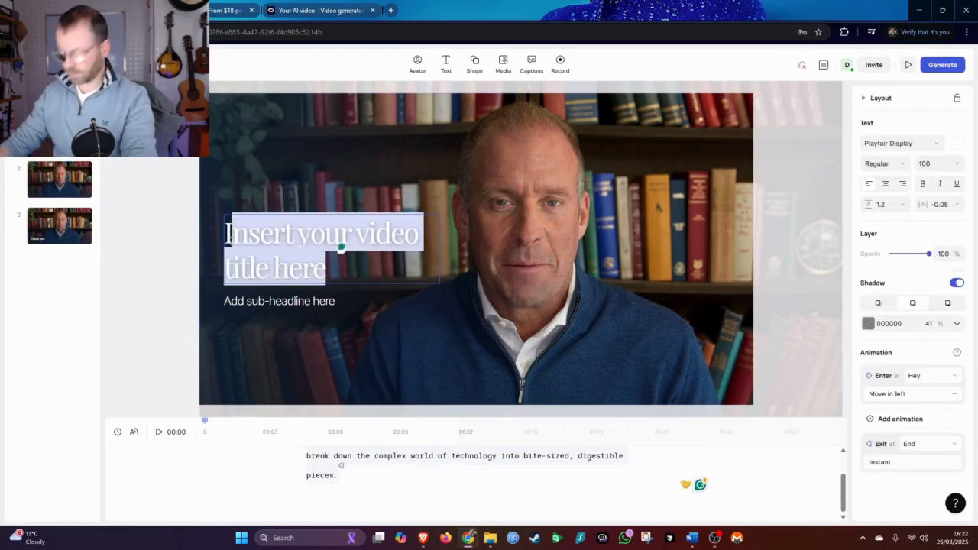
{"action": "type", "text": "IWelcome to Ta"}
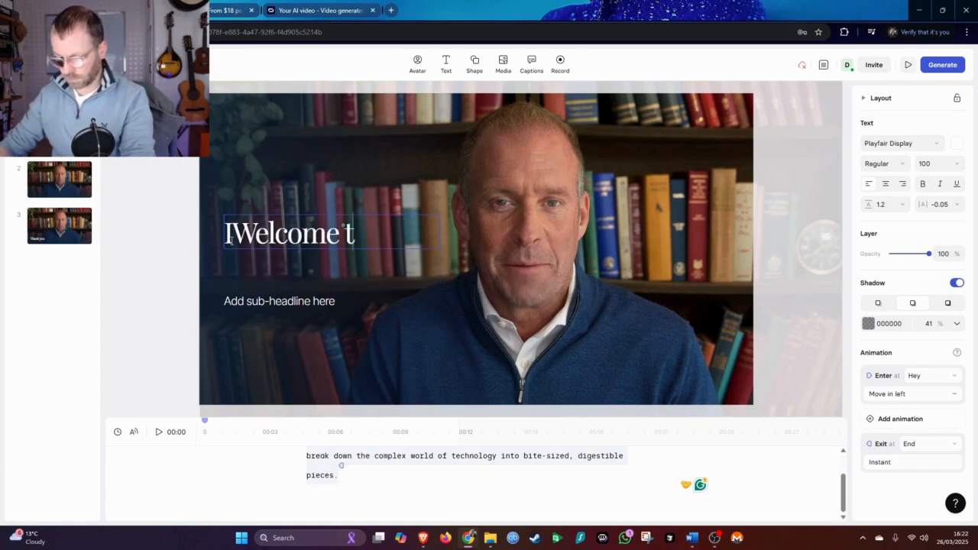
{"action": "type", "text": "Tech To Me"}
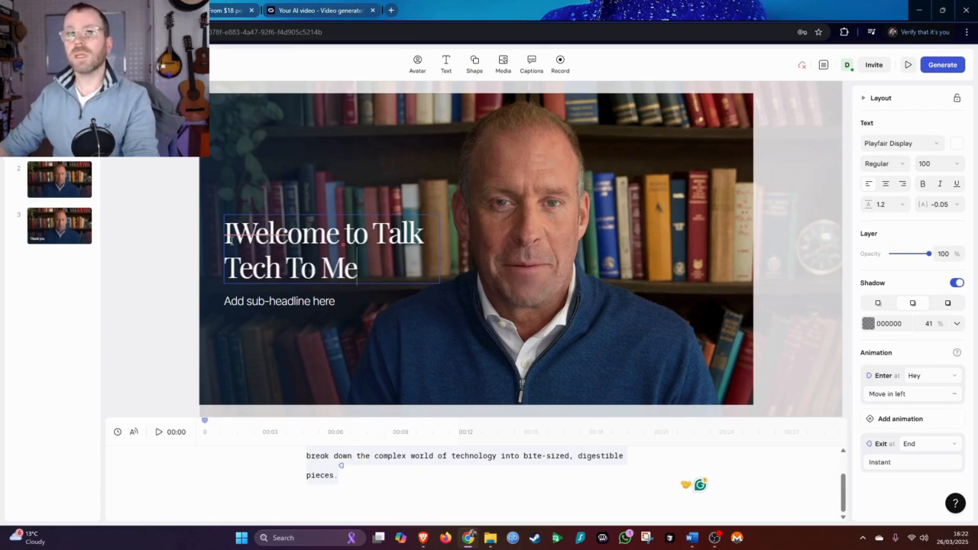
Replace the first scene's sub-headline with a "By" byline followed by the presenter's name
{"action": "left_click", "coordinate": [283, 303]}
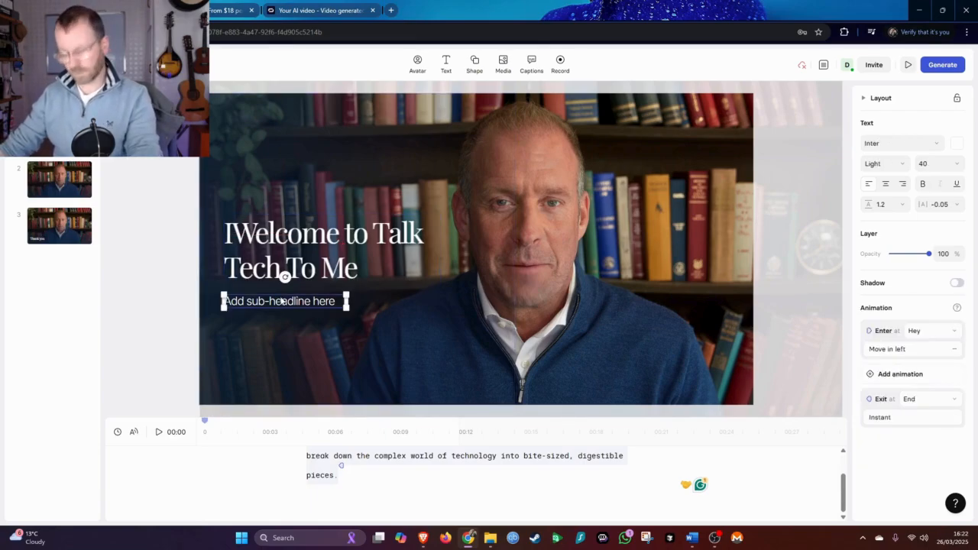
{"action": "double_click", "coordinate": [283, 302]}
{"action": "key", "text": "ctrl+a"}
{"action": "type", "text": "B"}
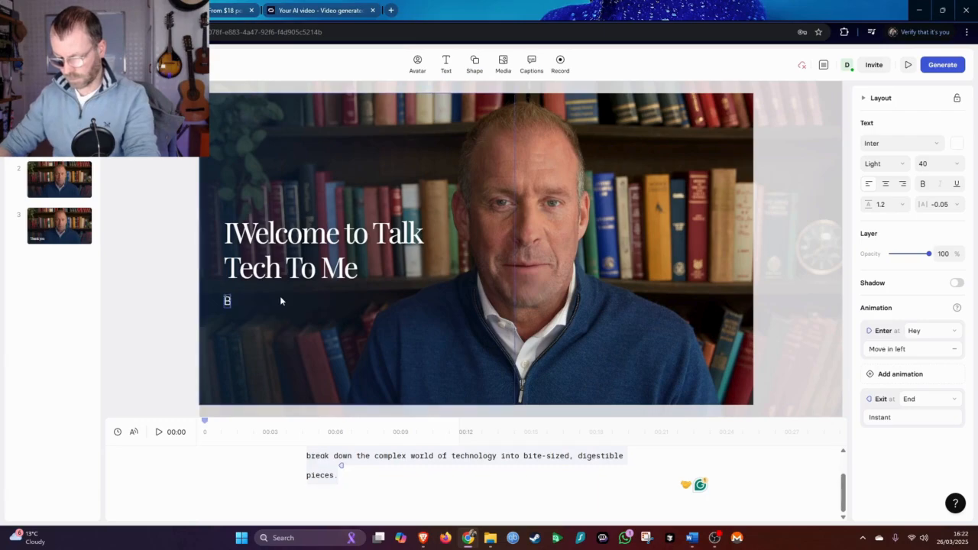
{"action": "type", "text": "y Dan Murphy"}
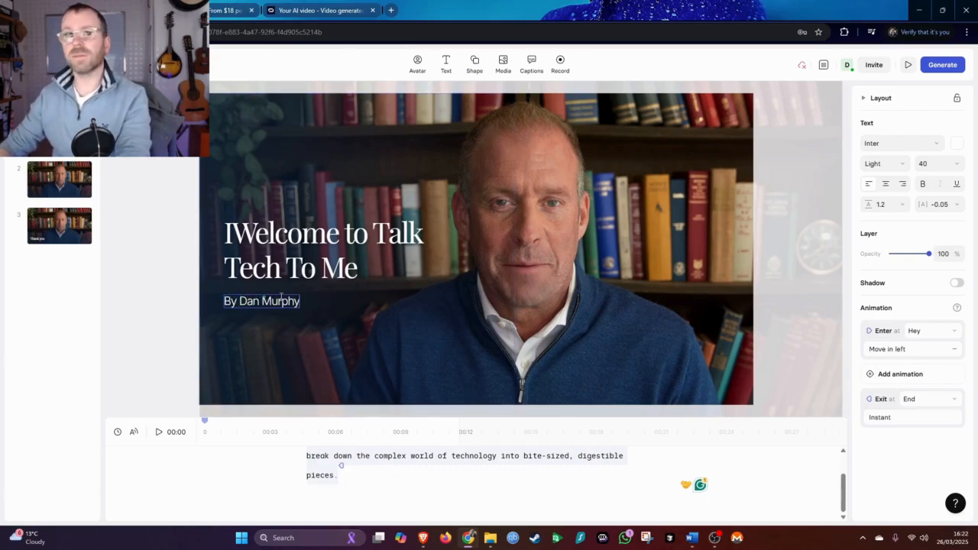
Remove the stray leading "I" from the first scene's title
{"action": "left_click", "coordinate": [238, 235]}
{"action": "double_click", "coordinate": [239, 236]}
{"action": "left_click", "coordinate": [232, 234]}
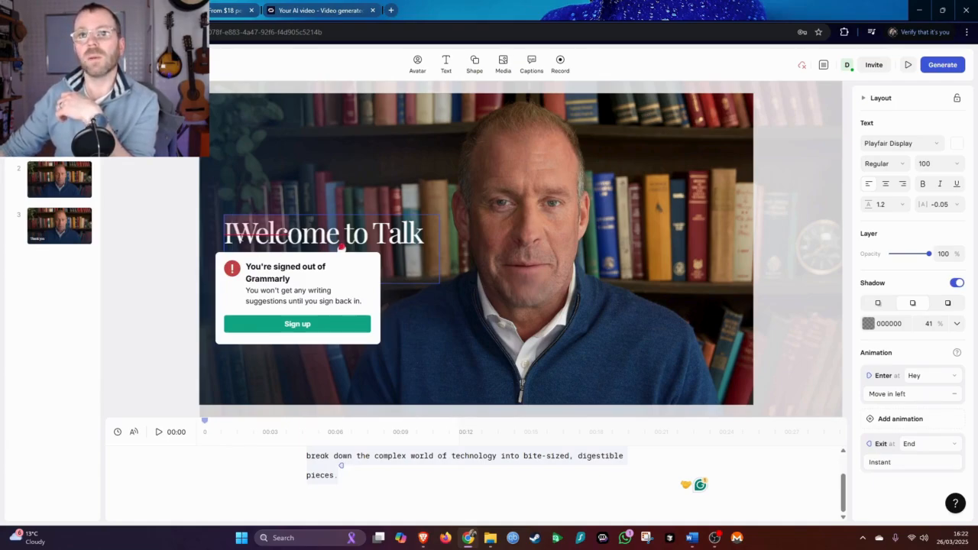
{"action": "key", "text": "BackSpace"}
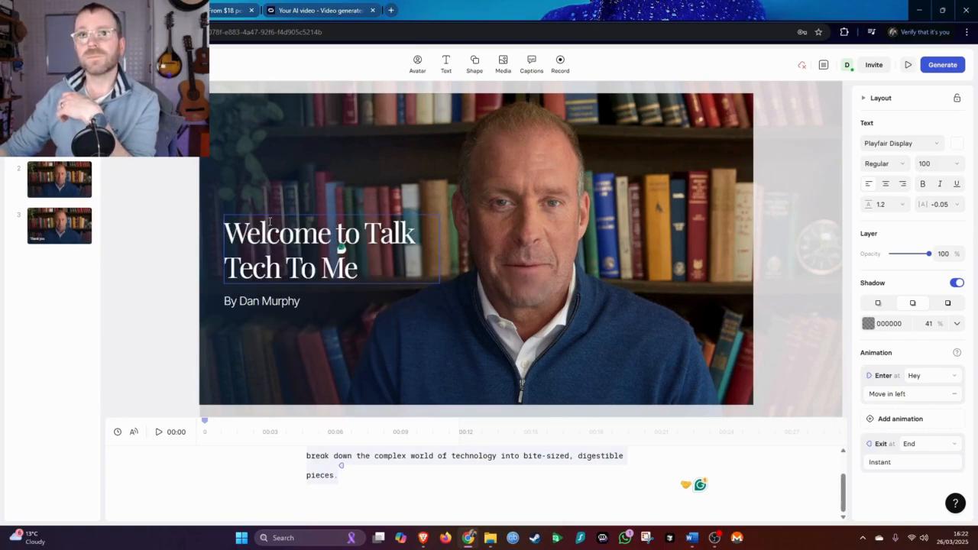
{"action": "left_click", "coordinate": [150, 193]}
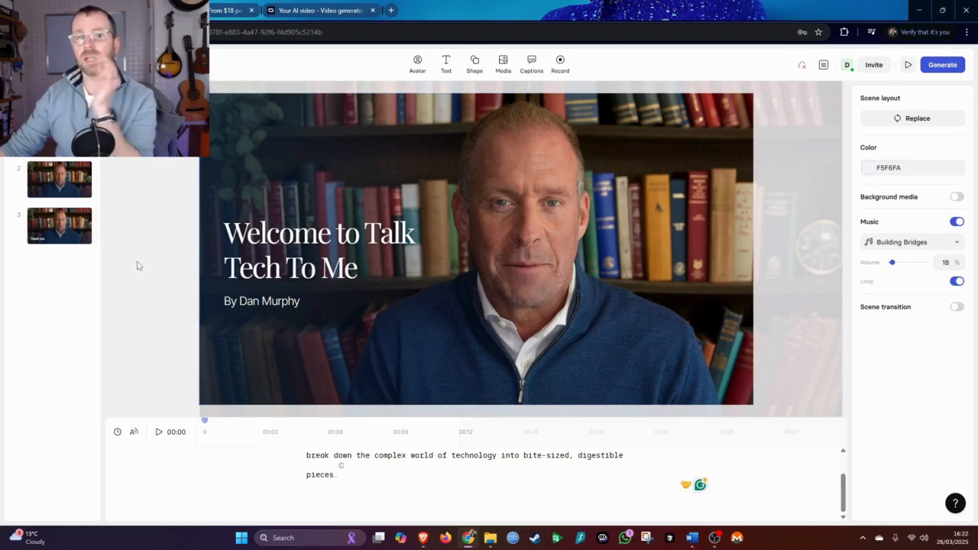
Browse the avatar library, add the Trent avatar to the first scene, then delete it
{"action": "left_click", "coordinate": [417, 65]}
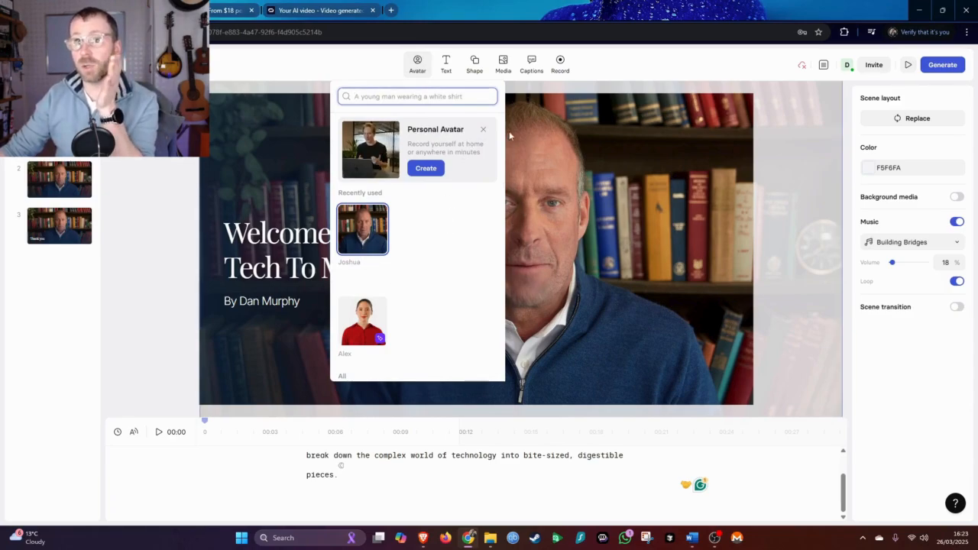
{"action": "left_click", "coordinate": [484, 130]}
{"action": "scroll", "coordinate": [461, 229], "scroll_direction": "down", "scroll_amount": 10}
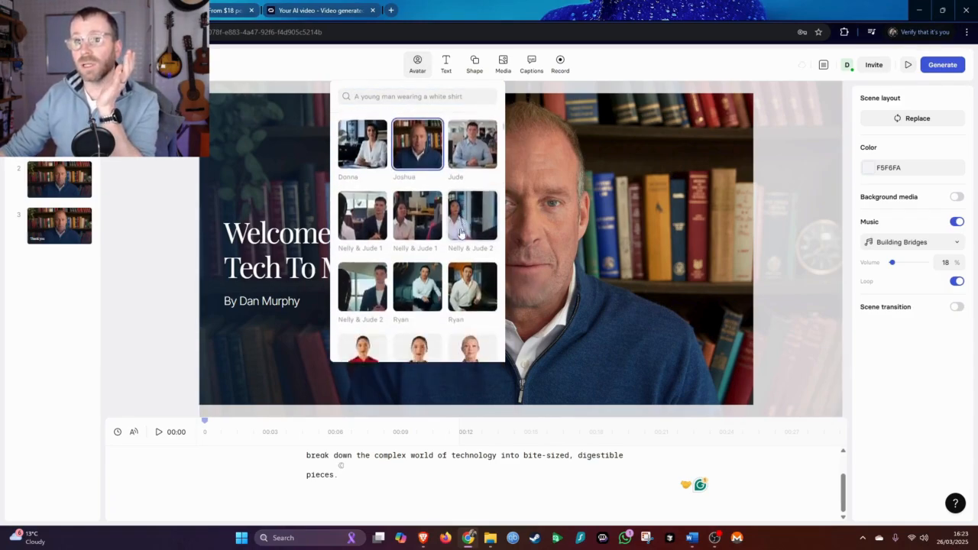
{"action": "scroll", "coordinate": [461, 231], "scroll_direction": "down", "scroll_amount": 15}
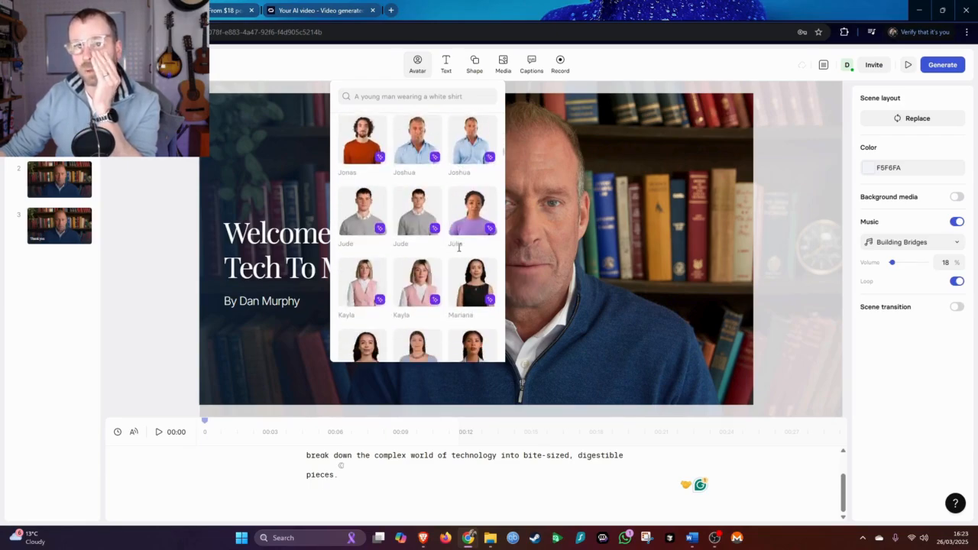
{"action": "scroll", "coordinate": [458, 250], "scroll_direction": "down", "scroll_amount": 15}
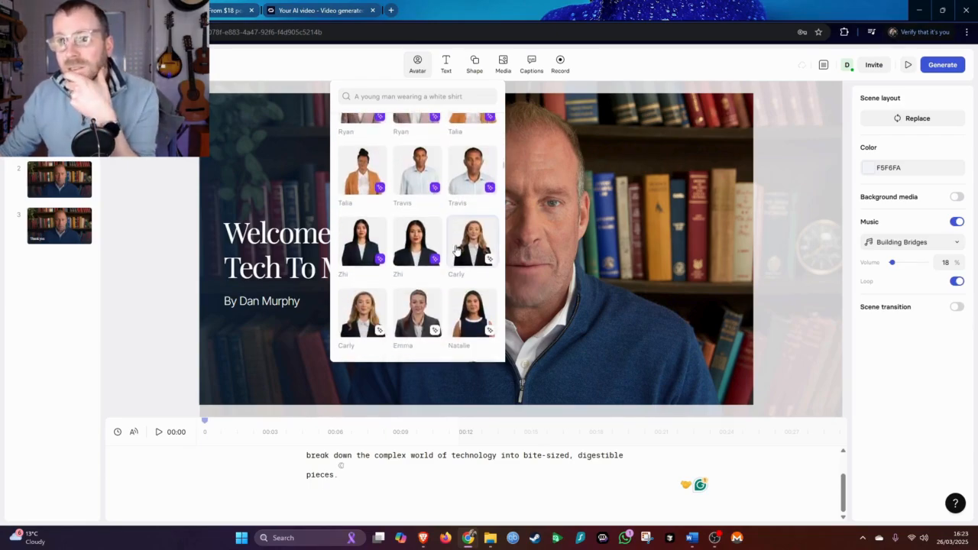
{"action": "scroll", "coordinate": [454, 255], "scroll_direction": "down", "scroll_amount": 10}
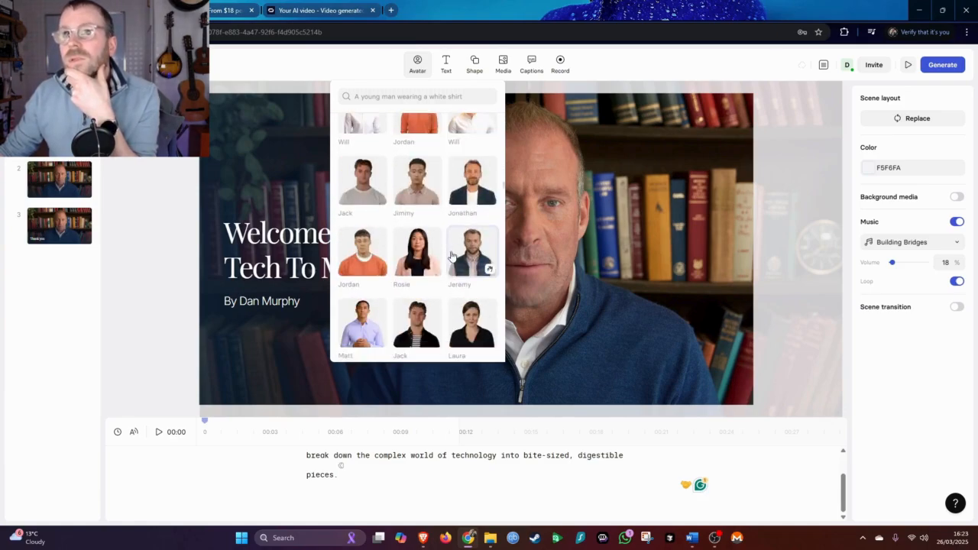
{"action": "scroll", "coordinate": [418, 194], "scroll_direction": "down", "scroll_amount": 10}
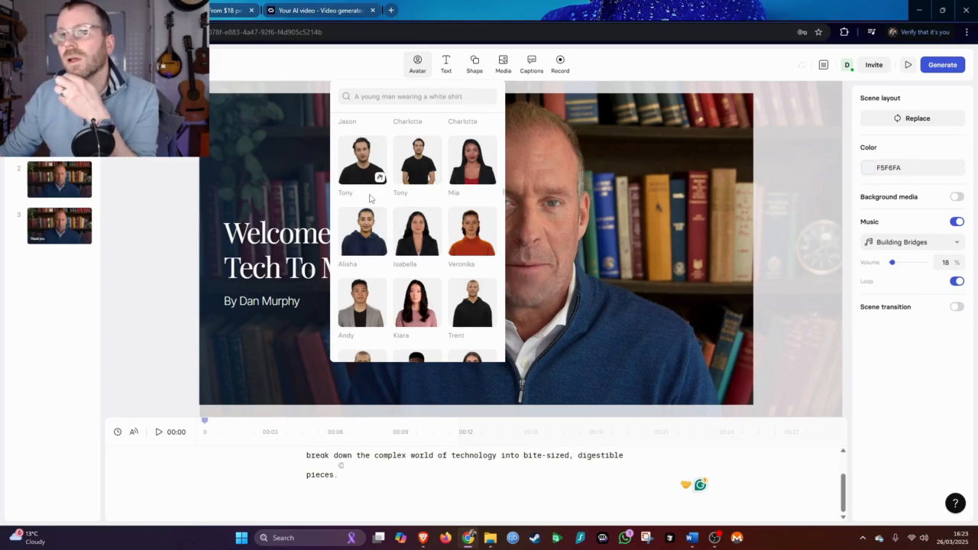
{"action": "scroll", "coordinate": [375, 230], "scroll_direction": "down", "scroll_amount": 3}
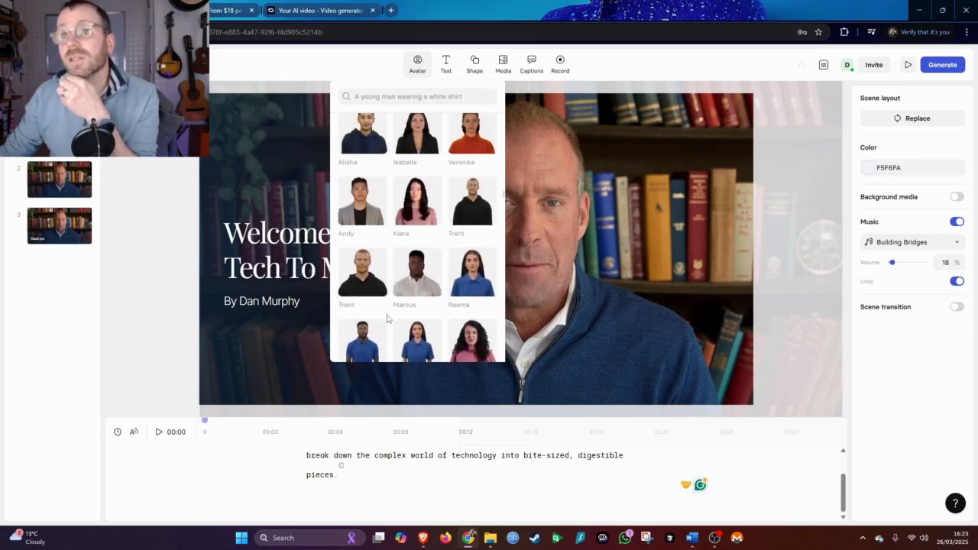
{"action": "left_click", "coordinate": [473, 216]}
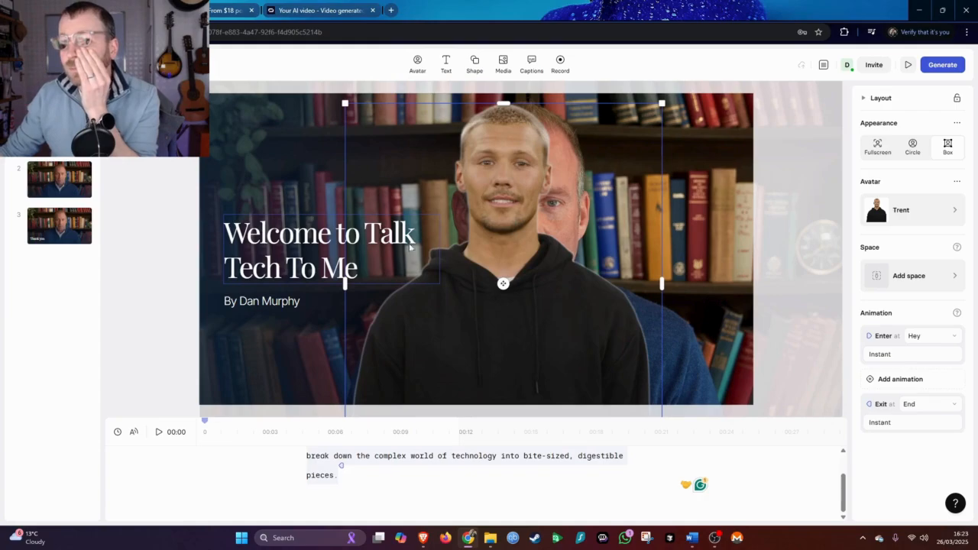
{"action": "key", "text": "Delete"}
{"action": "left_click", "coordinate": [574, 293]}
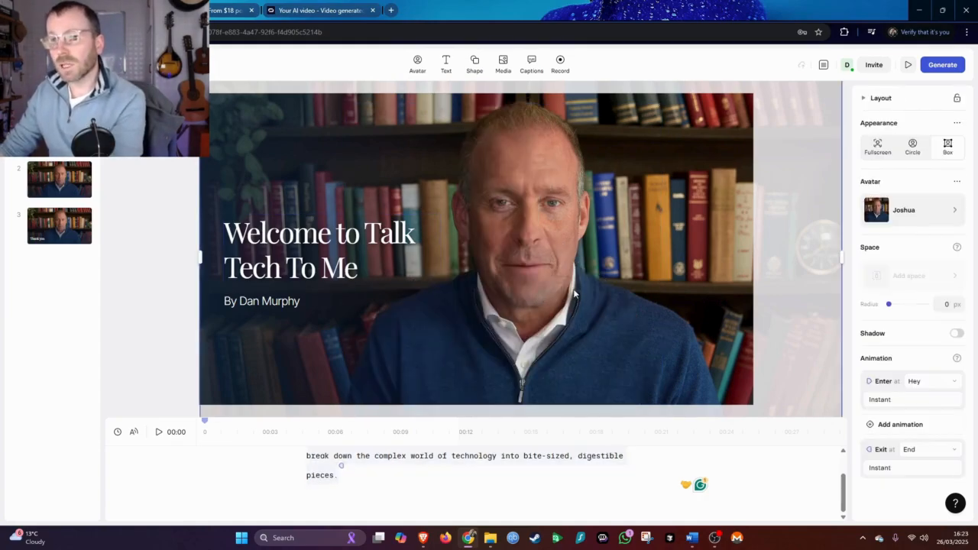
{"action": "left_click", "coordinate": [246, 134]}
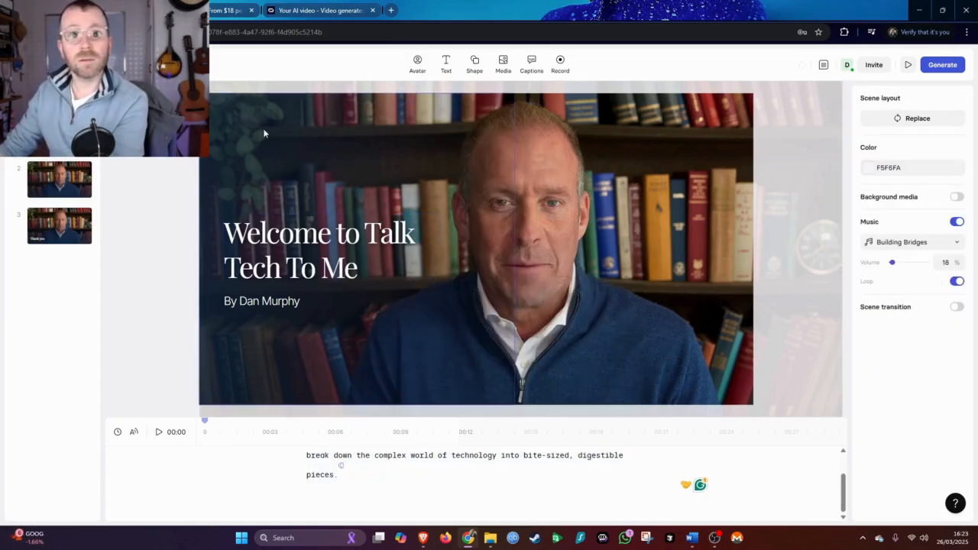
Add the Arnold avatar to the first scene from the avatar library
{"action": "left_click", "coordinate": [418, 65]}
{"action": "scroll", "coordinate": [426, 263], "scroll_direction": "down", "scroll_amount": 10}
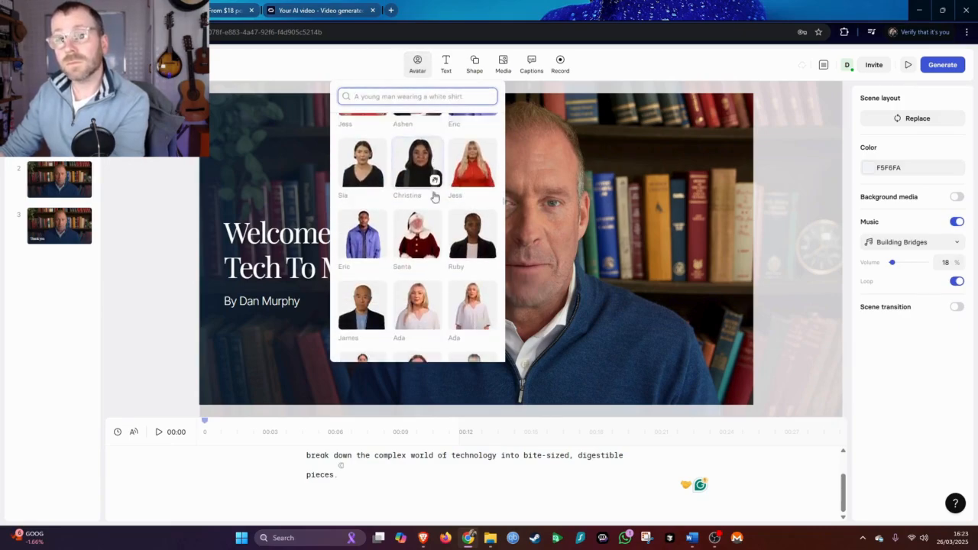
{"action": "scroll", "coordinate": [434, 196], "scroll_direction": "down", "scroll_amount": 3}
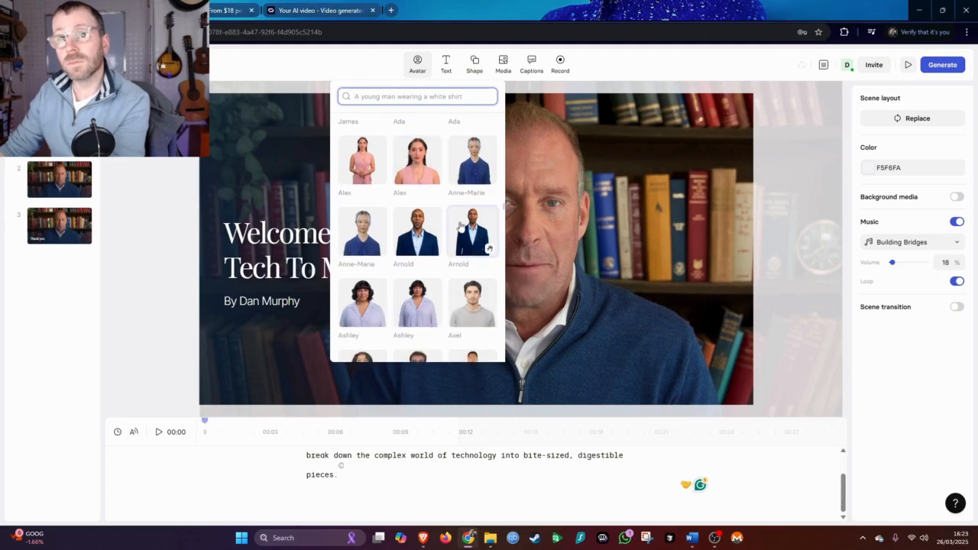
{"action": "left_click", "coordinate": [412, 241]}
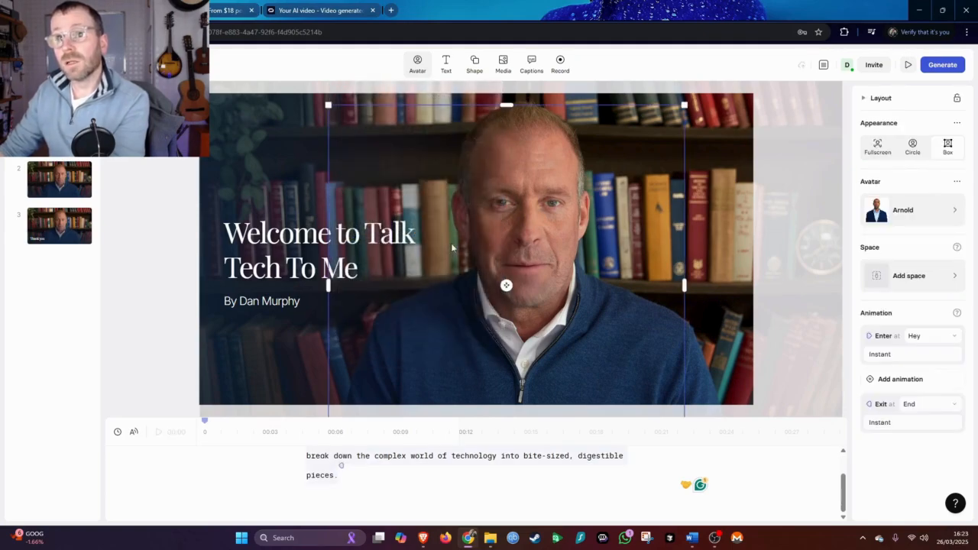
Switch to the second scene and add the Arnold avatar from the recently used avatars
{"action": "left_click", "coordinate": [59, 184]}
{"action": "left_click", "coordinate": [496, 270]}
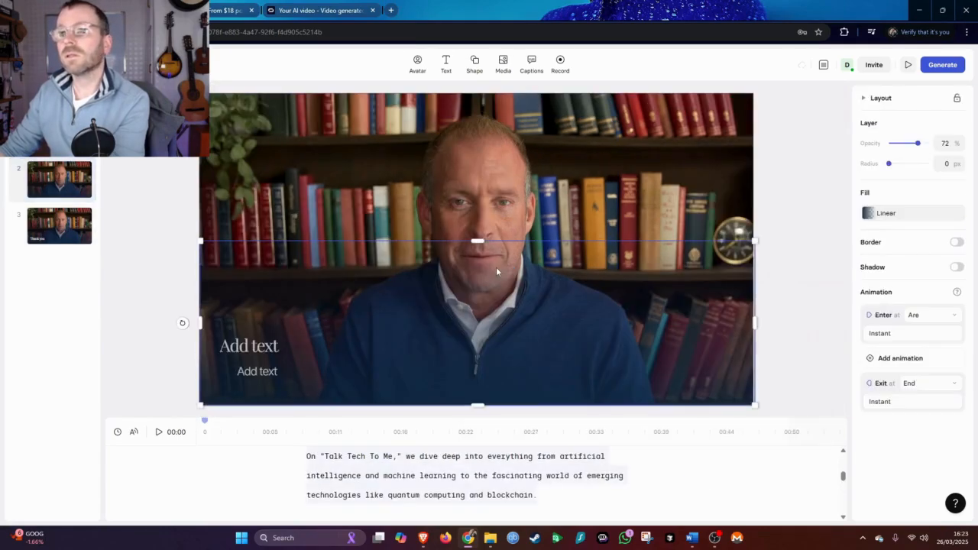
{"action": "left_click", "coordinate": [487, 183]}
{"action": "left_click", "coordinate": [418, 62]}
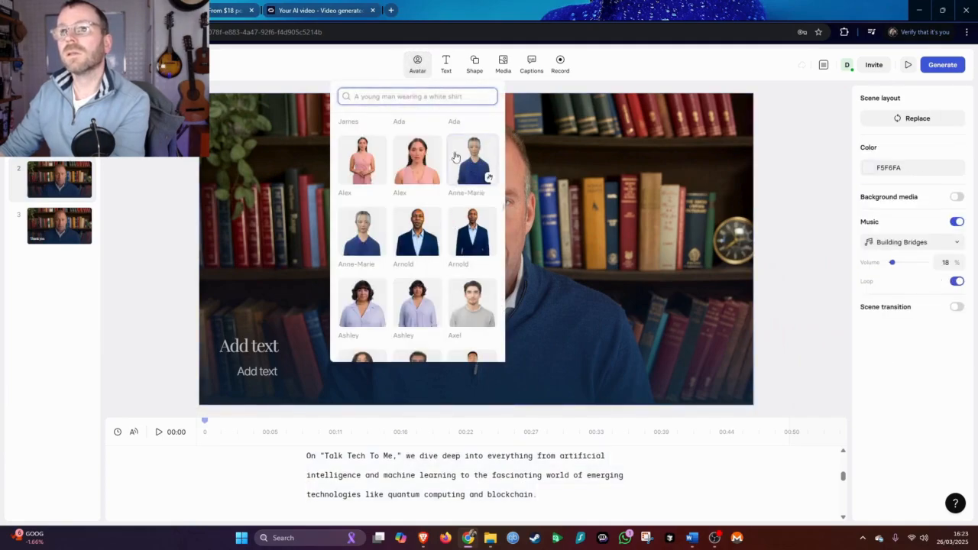
{"action": "scroll", "coordinate": [455, 155], "scroll_direction": "down", "scroll_amount": 15}
{"action": "scroll", "coordinate": [391, 159], "scroll_direction": "up", "scroll_amount": 15}
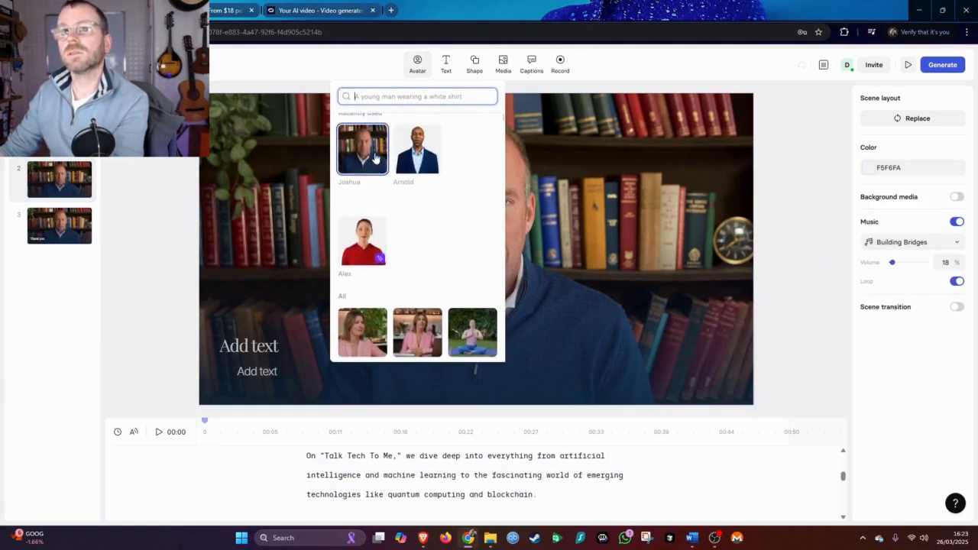
{"action": "left_click", "coordinate": [417, 176]}
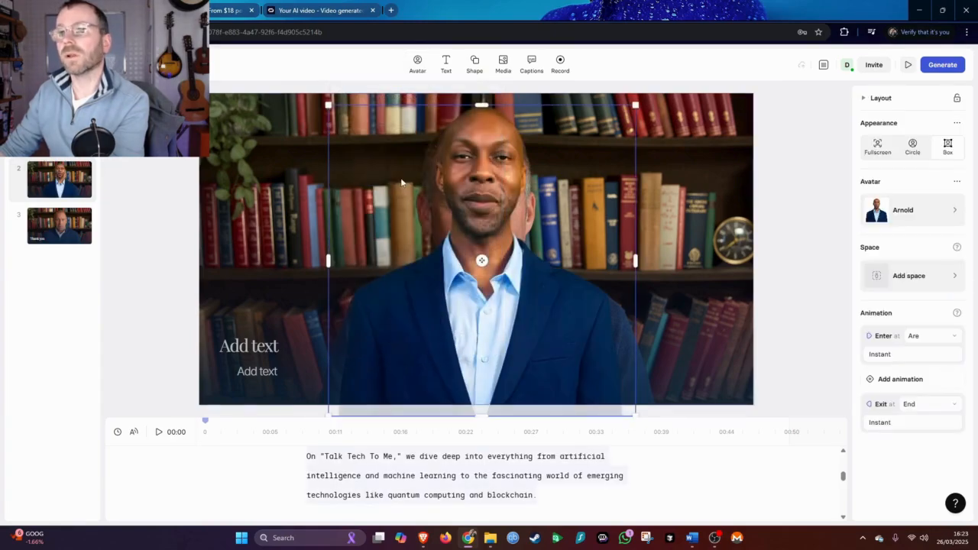
Switch to the third scene and replace its avatar with Arnold from the recently used avatars
{"action": "left_click", "coordinate": [39, 231]}
{"action": "left_click", "coordinate": [489, 189]}
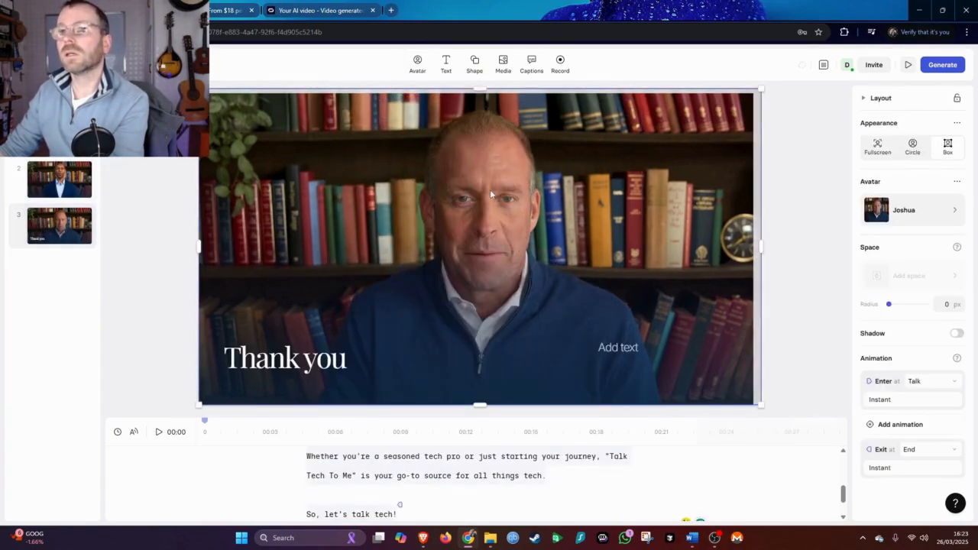
{"action": "left_click", "coordinate": [417, 64]}
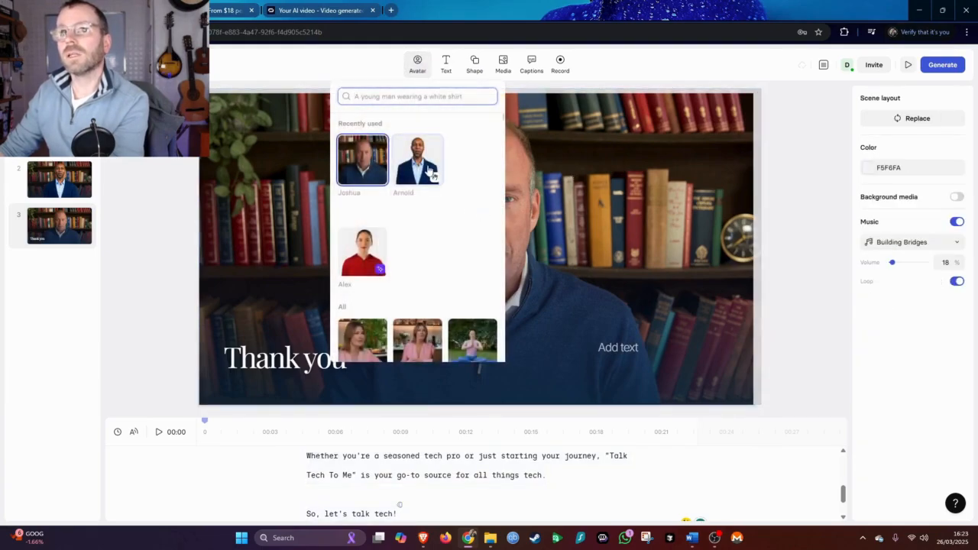
{"action": "left_click", "coordinate": [428, 180]}
{"action": "left_click", "coordinate": [157, 249]}
Review the first and third scenes with their new Arnold avatars
{"action": "left_click", "coordinate": [82, 179]}
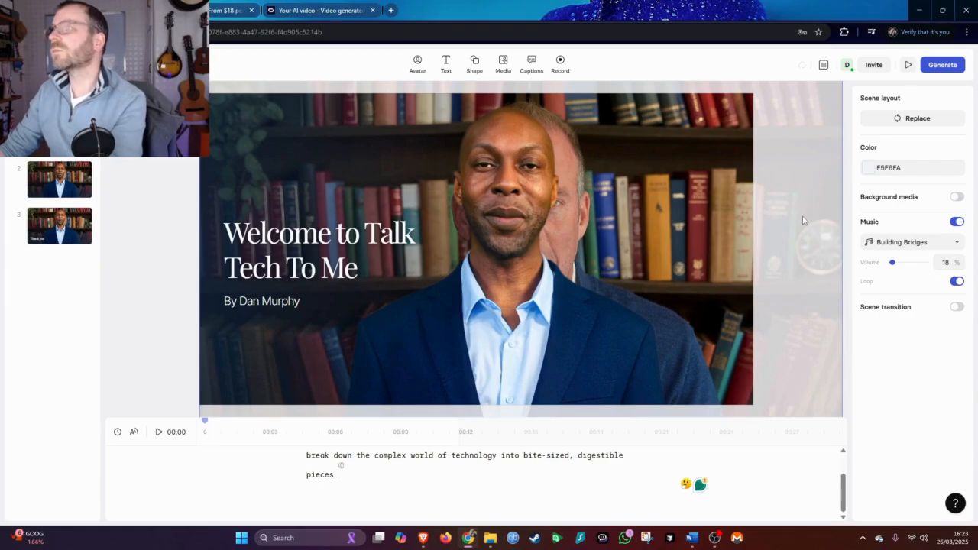
{"action": "left_click", "coordinate": [796, 243]}
{"action": "left_click", "coordinate": [152, 323]}
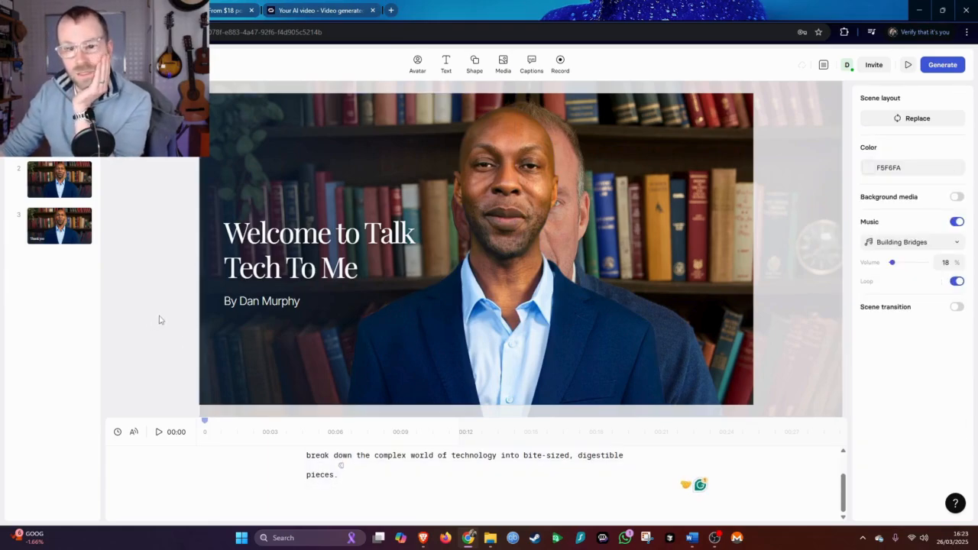
{"action": "left_click", "coordinate": [76, 227]}
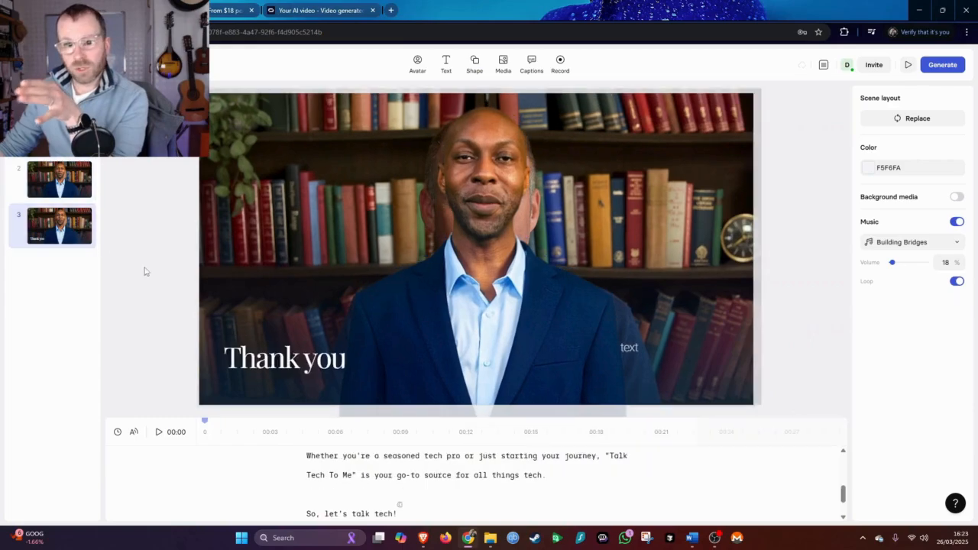
Explore the text styles, shapes, media stock sources, caption styles and record options available for the scene
{"action": "left_click", "coordinate": [445, 64]}
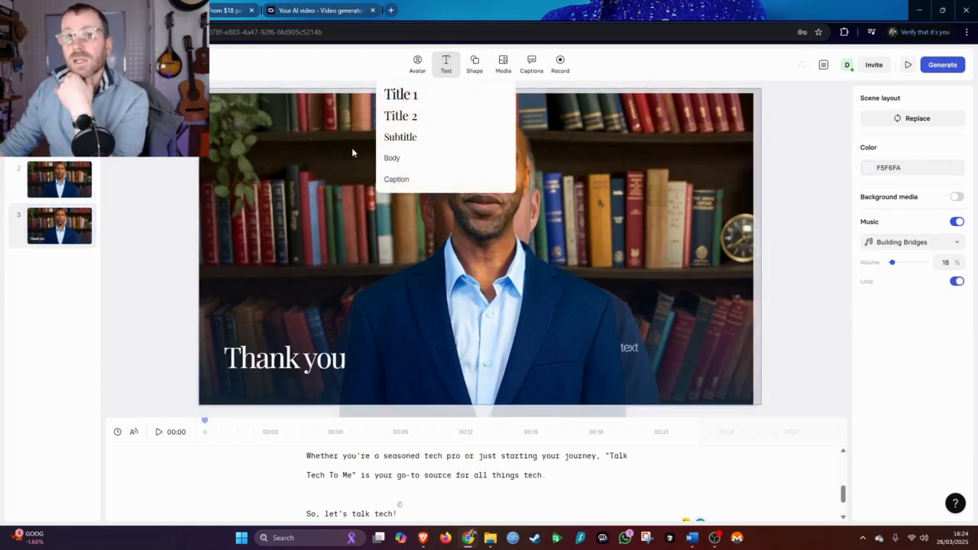
{"action": "left_click", "coordinate": [469, 62]}
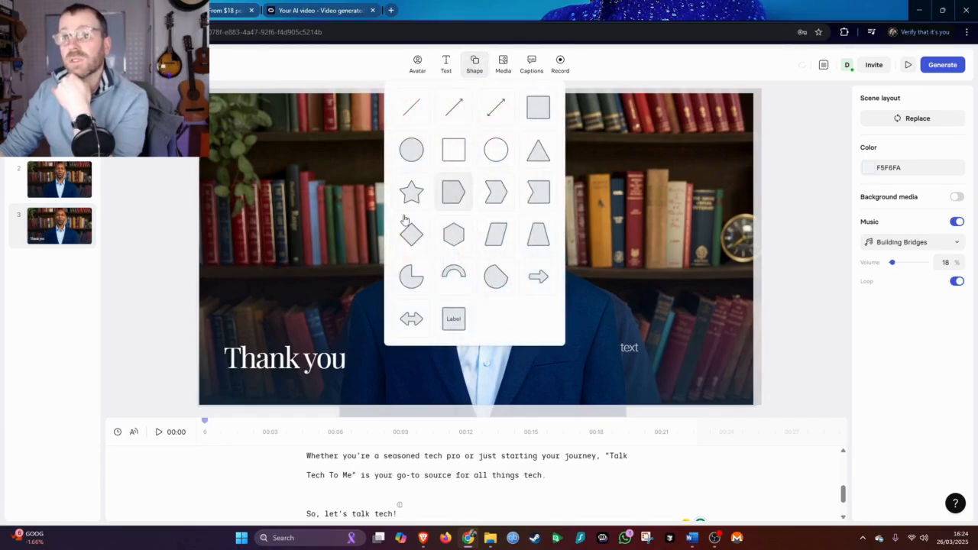
{"action": "left_click", "coordinate": [504, 62]}
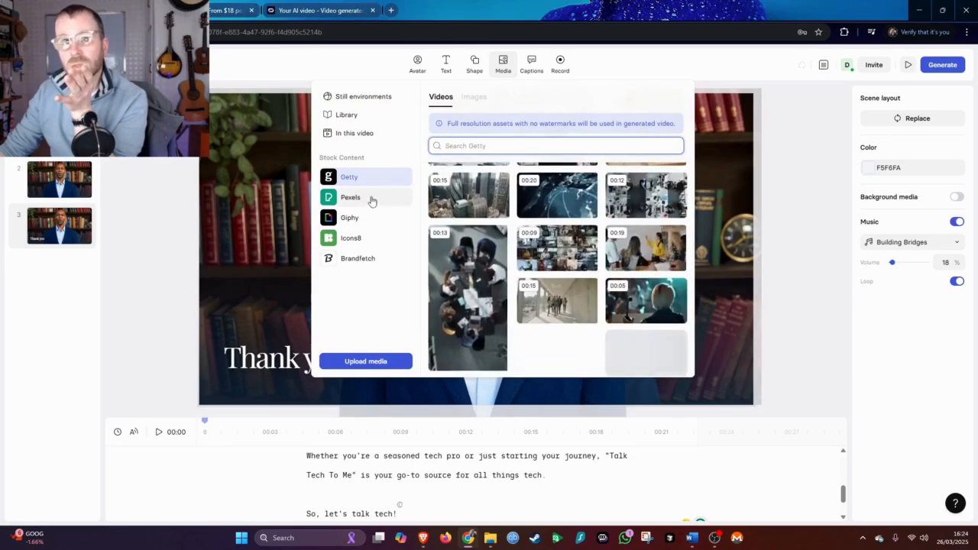
{"action": "left_click", "coordinate": [373, 199]}
{"action": "left_click", "coordinate": [376, 220]}
{"action": "left_click", "coordinate": [375, 238]}
{"action": "left_click", "coordinate": [387, 201]}
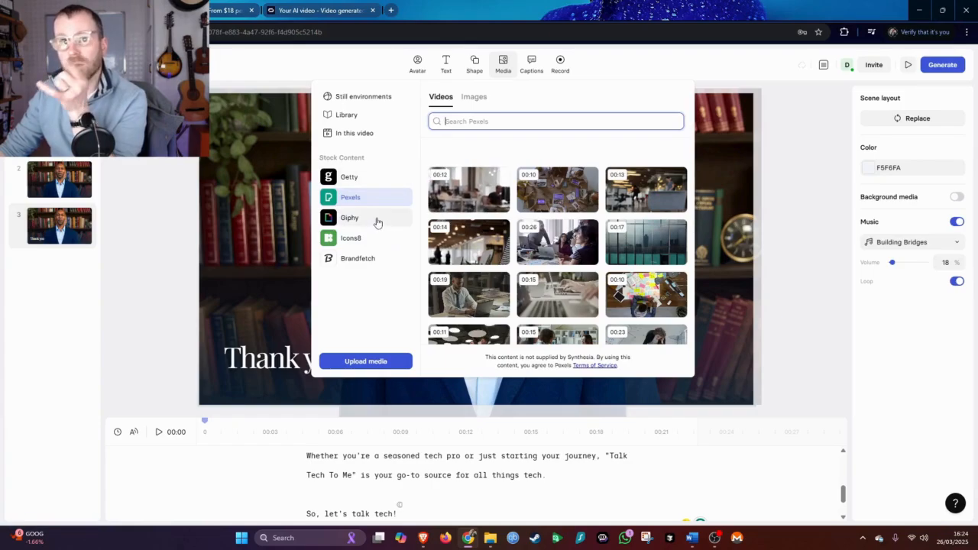
{"action": "left_click", "coordinate": [377, 220]}
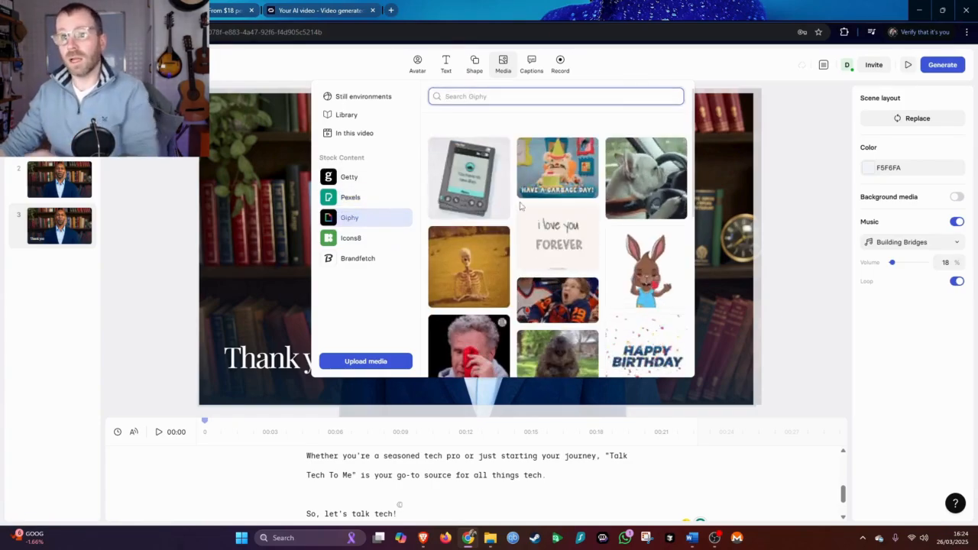
{"action": "scroll", "coordinate": [516, 222], "scroll_direction": "down", "scroll_amount": 5}
{"action": "scroll", "coordinate": [516, 221], "scroll_direction": "down", "scroll_amount": 10}
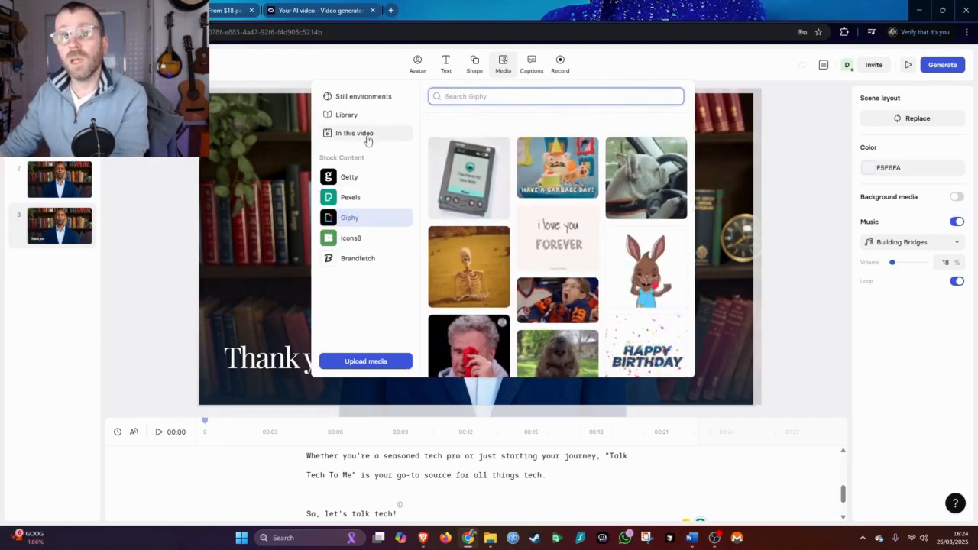
{"action": "left_click", "coordinate": [533, 66]}
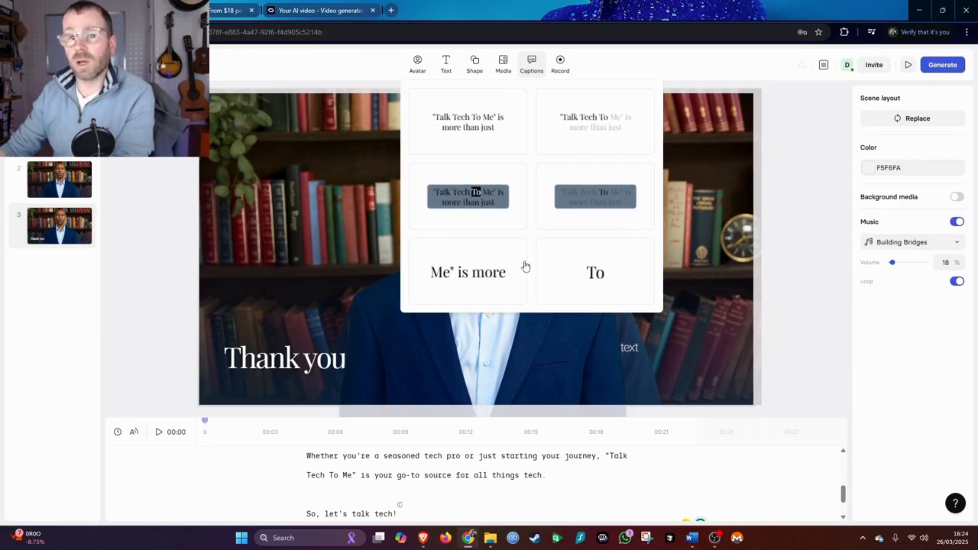
{"action": "left_click", "coordinate": [560, 61]}
{"action": "left_click", "coordinate": [652, 60]}
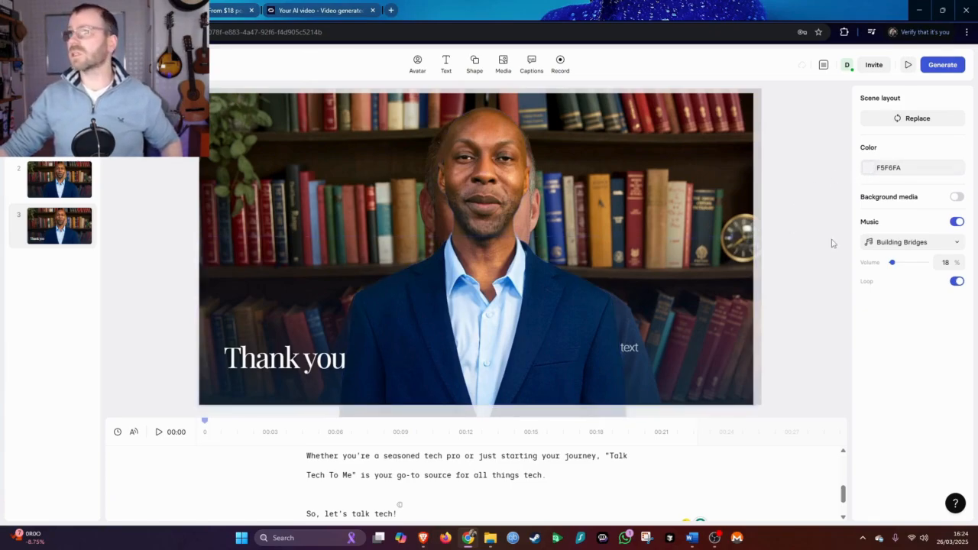
Open the generate settings and set the video title to Talk Tech To Me
{"action": "left_click", "coordinate": [936, 67]}
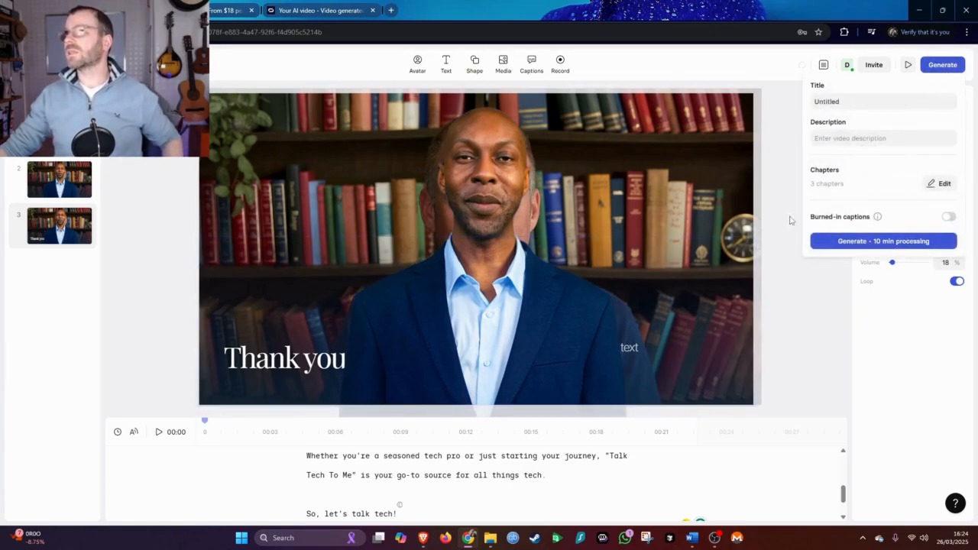
{"action": "left_click", "coordinate": [851, 106]}
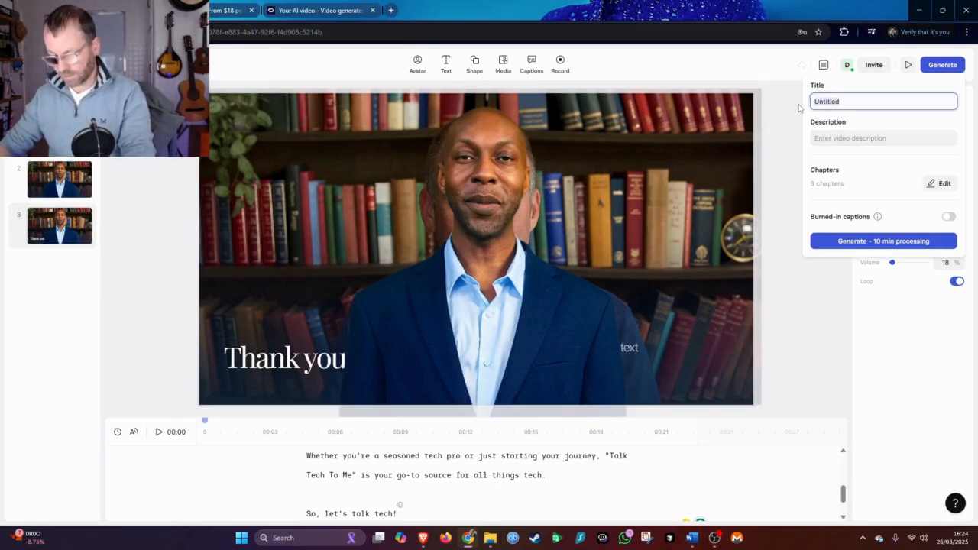
{"action": "type", "text": "Talk Tech To Me"}
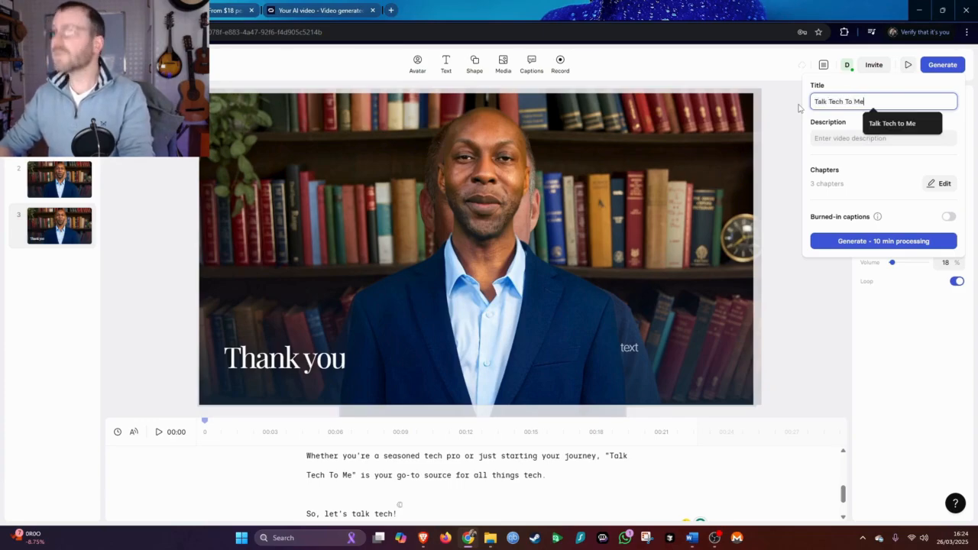
Enter the description all about my channel and toggle burned-in captions
{"action": "left_click", "coordinate": [876, 140]}
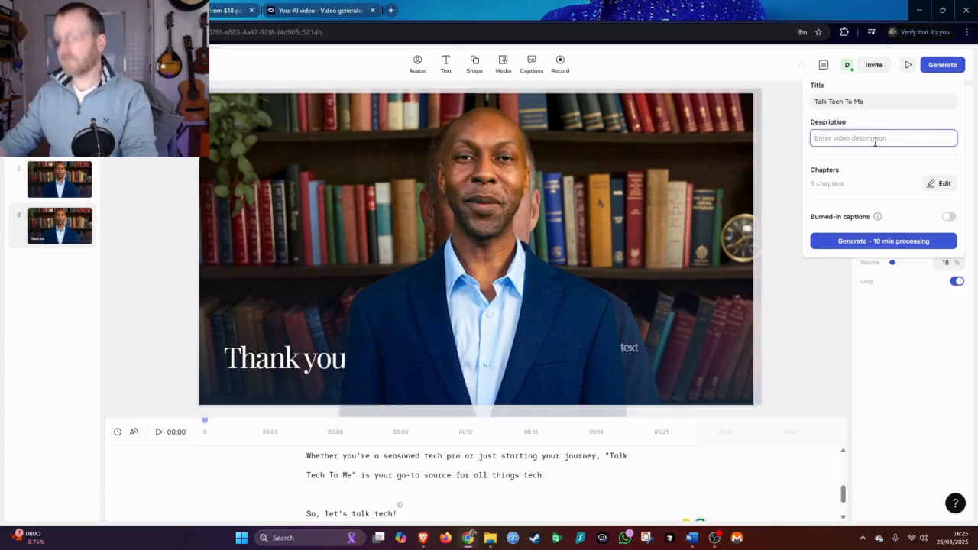
{"action": "type", "text": "all about my channel"}
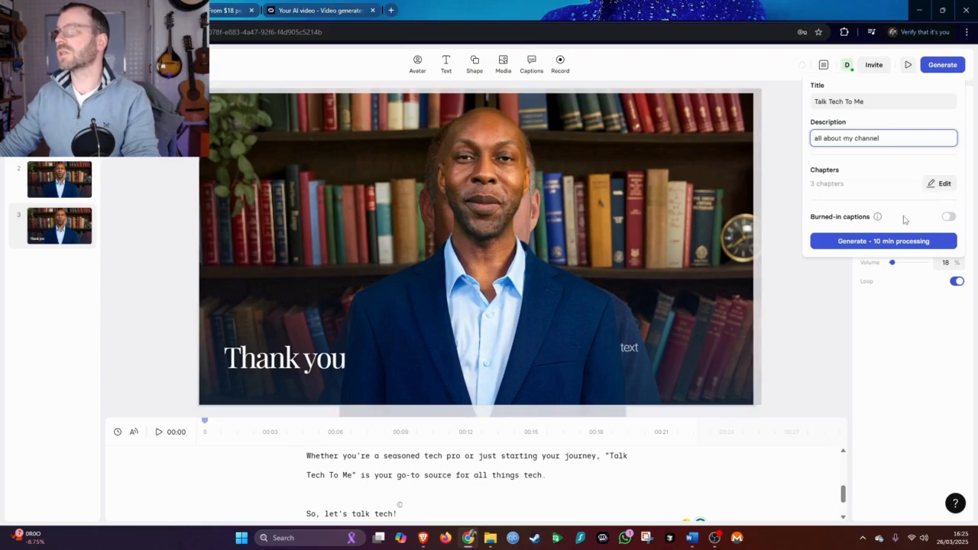
{"action": "left_click", "coordinate": [946, 218]}
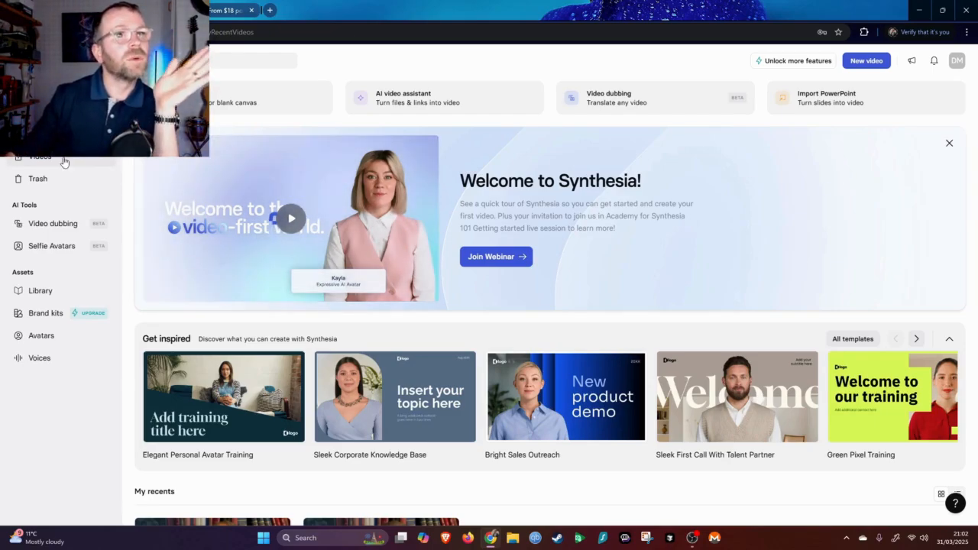
Open the videos list, check the draft, and open the generated Talk Tech to Me video
{"action": "left_click", "coordinate": [65, 162]}
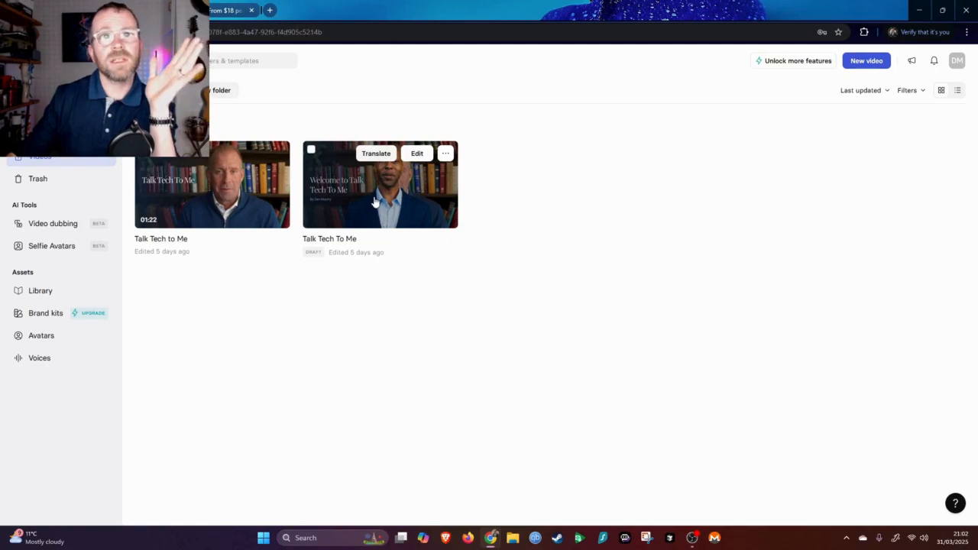
{"action": "left_click", "coordinate": [374, 202]}
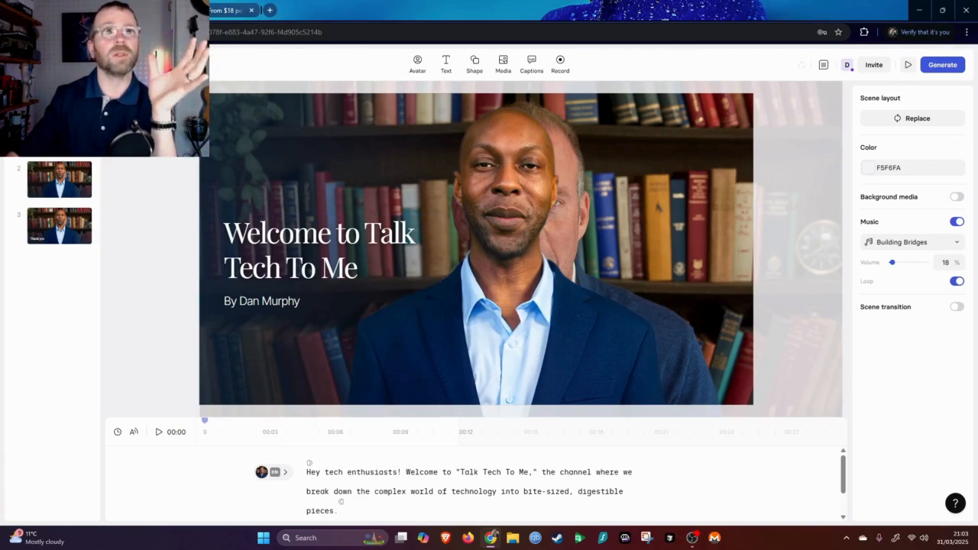
{"action": "left_click", "coordinate": [18, 65]}
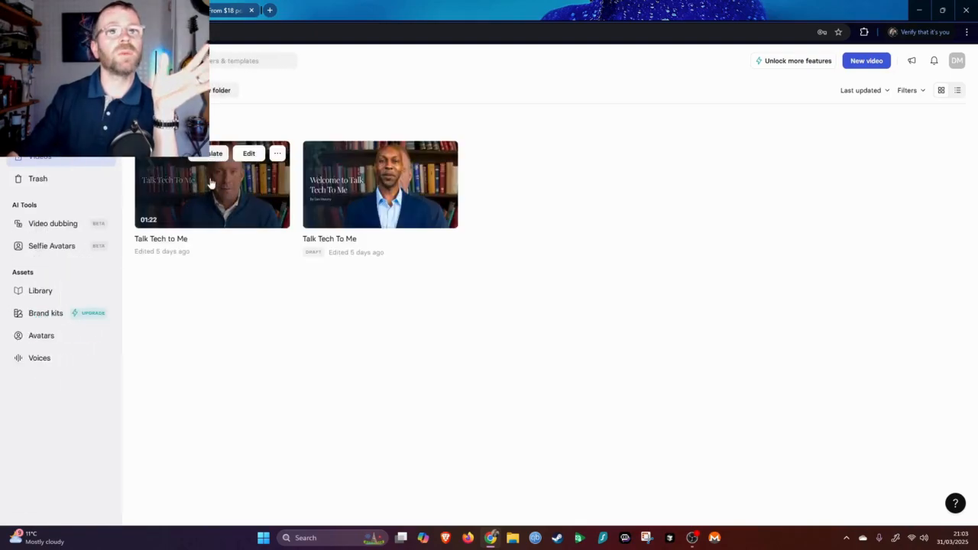
{"action": "left_click", "coordinate": [241, 214]}
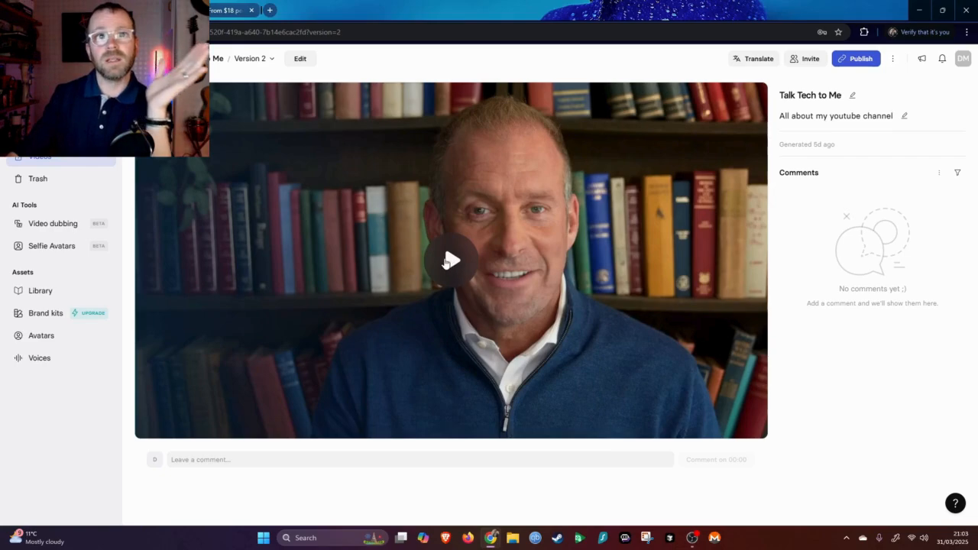
Play back the generated video, skipping ahead toward its end
{"action": "left_click", "coordinate": [450, 261]}
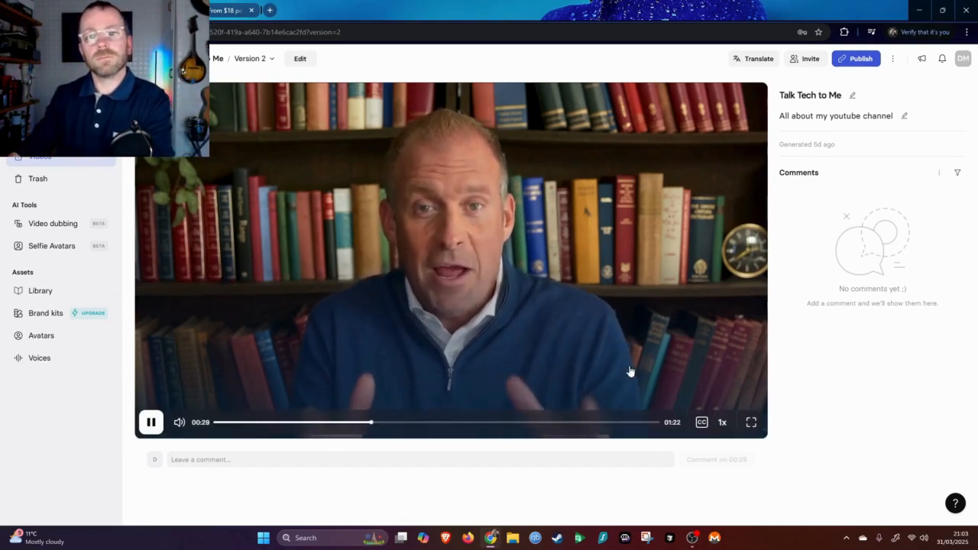
{"action": "left_click", "coordinate": [560, 423]}
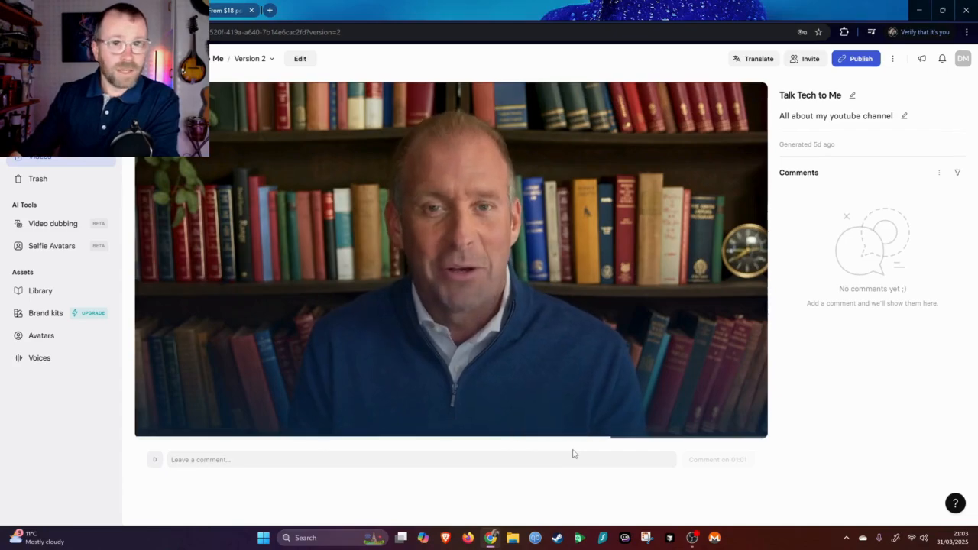
{"action": "left_click", "coordinate": [533, 460]}
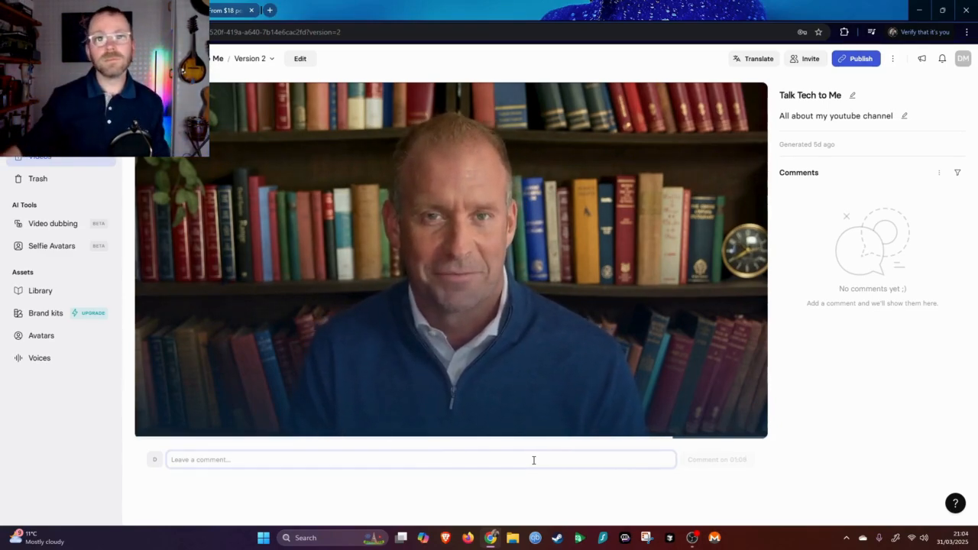
{"action": "mouse_move", "coordinate": [562, 415]}
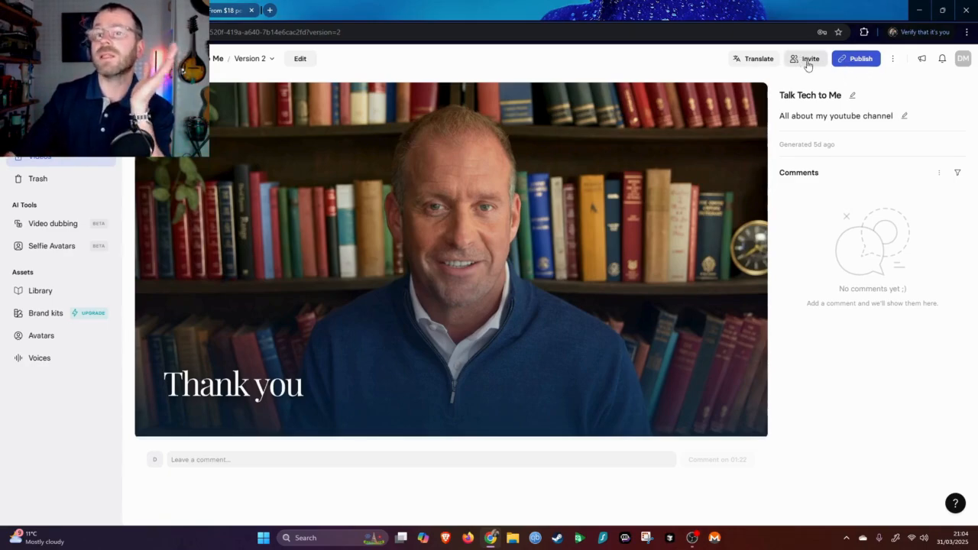
Inspect the video's options menu and the publish panel without creating a link
{"action": "left_click", "coordinate": [896, 61]}
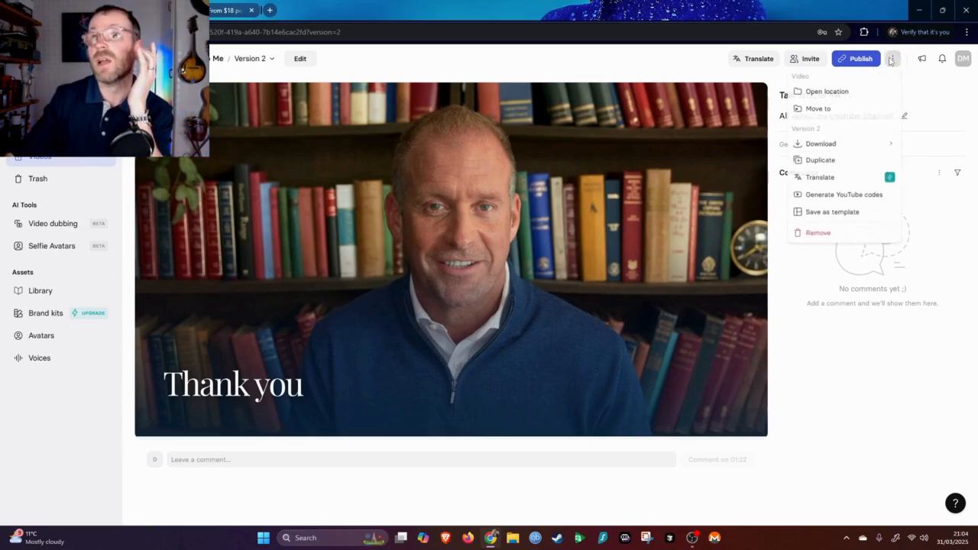
{"action": "mouse_move", "coordinate": [821, 144]}
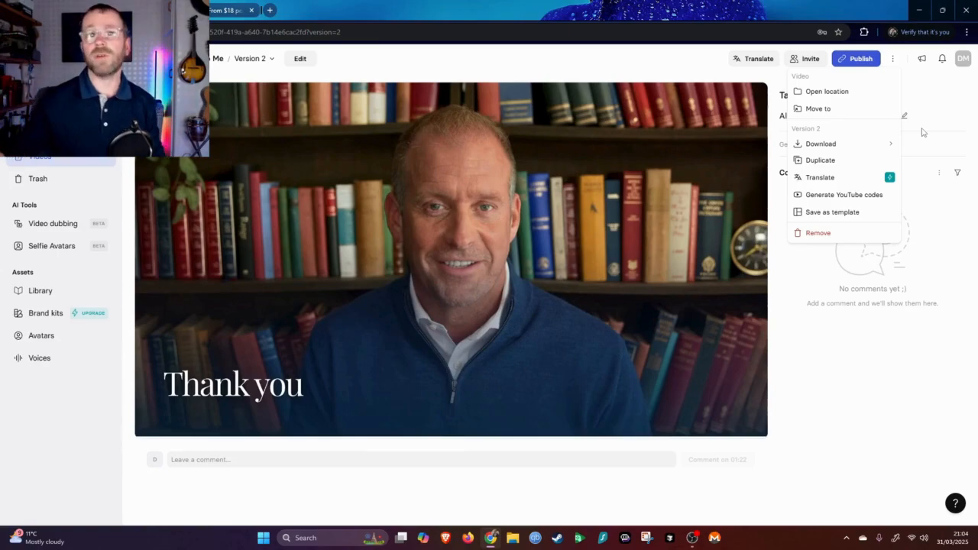
{"action": "left_click", "coordinate": [861, 60]}
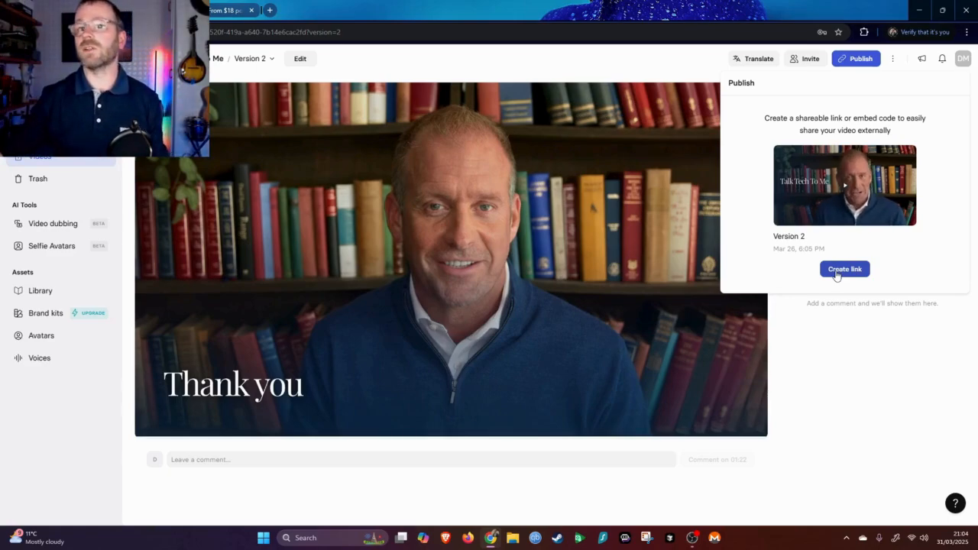
{"action": "left_click", "coordinate": [856, 328]}
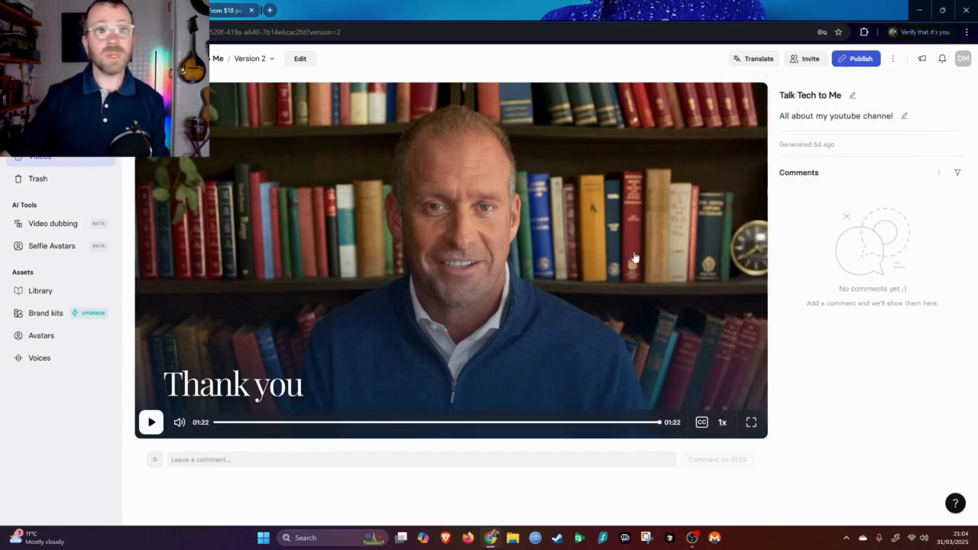
Try translating the generated video from the videos list, review the upgrade plans, and close the offer
{"action": "left_click", "coordinate": [66, 156]}
{"action": "left_click", "coordinate": [214, 152]}
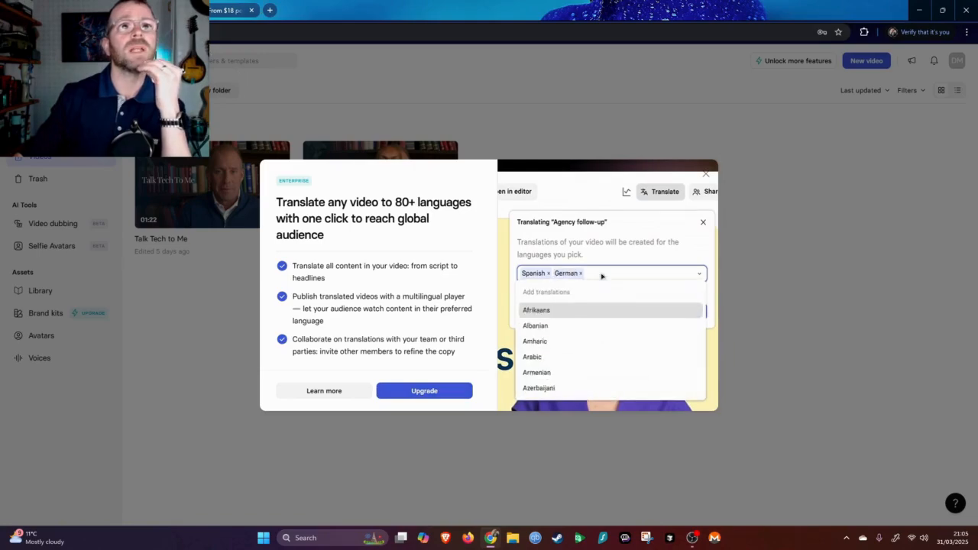
{"action": "left_click", "coordinate": [452, 391]}
{"action": "scroll", "coordinate": [459, 278], "scroll_direction": "down", "scroll_amount": 1}
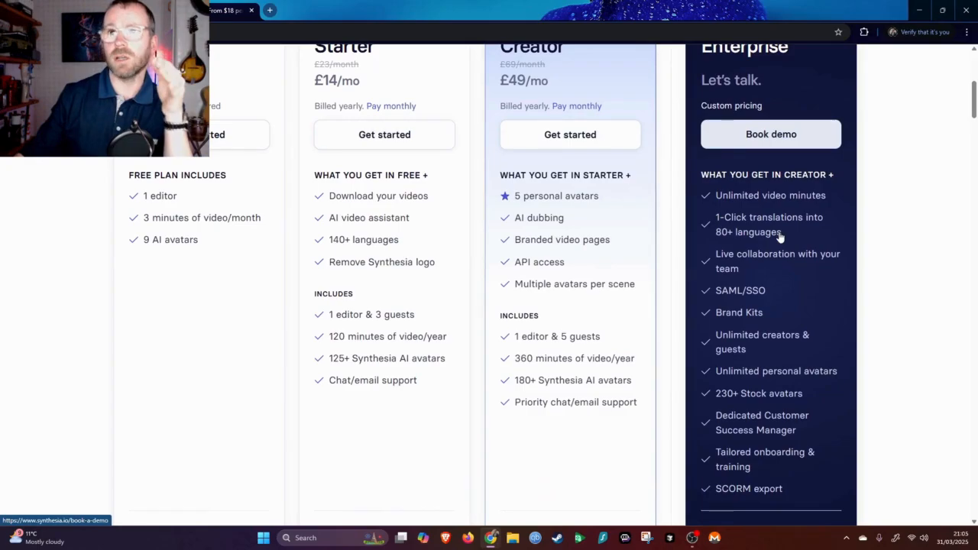
{"action": "scroll", "coordinate": [721, 236], "scroll_direction": "up", "scroll_amount": 1}
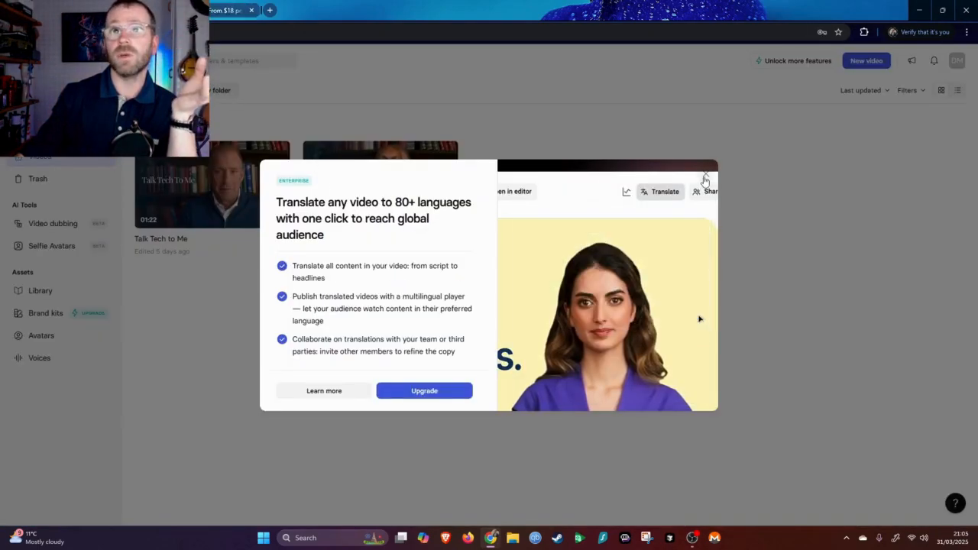
{"action": "left_click", "coordinate": [701, 173]}
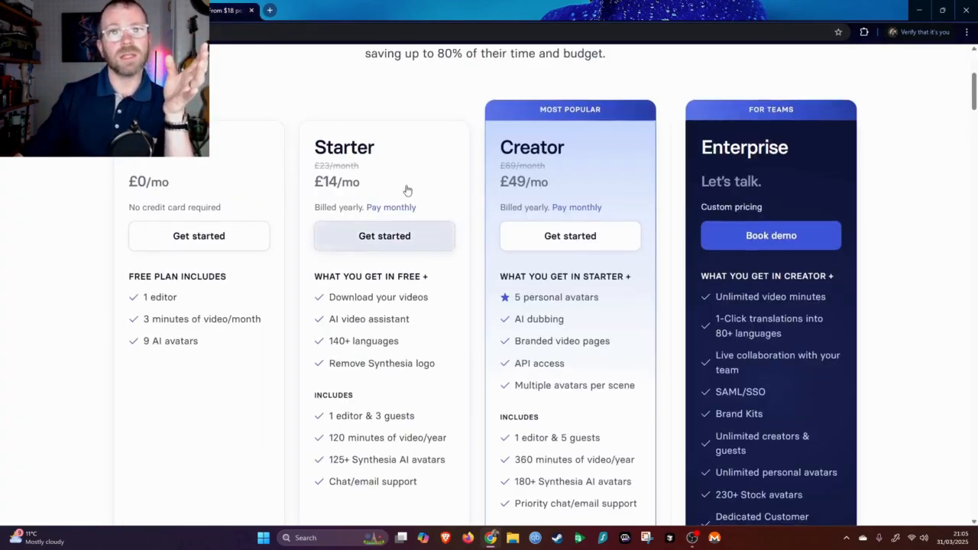
Scroll through the pricing page to compare the Free, Starter, Creator and Enterprise plan features
{"action": "scroll", "coordinate": [320, 306], "scroll_direction": "down", "scroll_amount": 1}
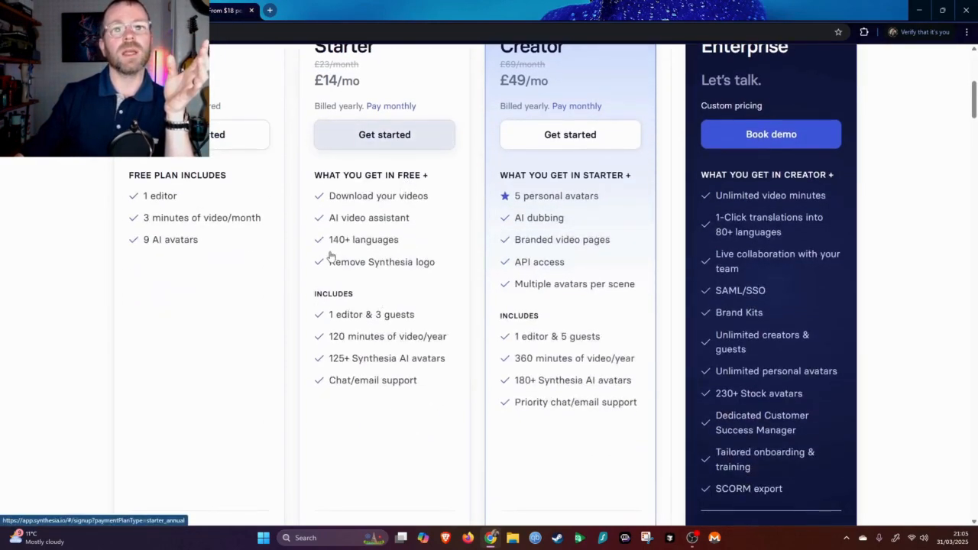
{"action": "scroll", "coordinate": [359, 275], "scroll_direction": "down", "scroll_amount": 1}
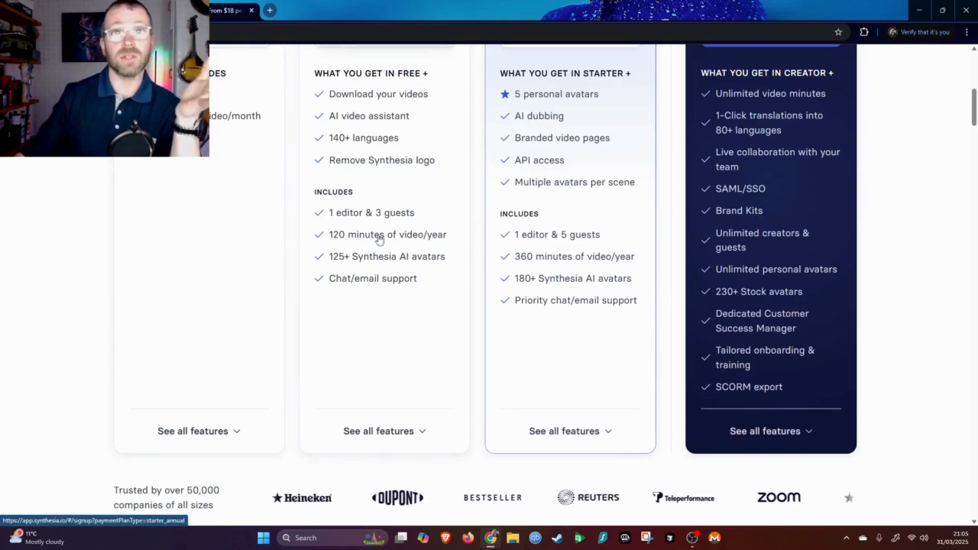
{"action": "scroll", "coordinate": [437, 240], "scroll_direction": "up", "scroll_amount": 3}
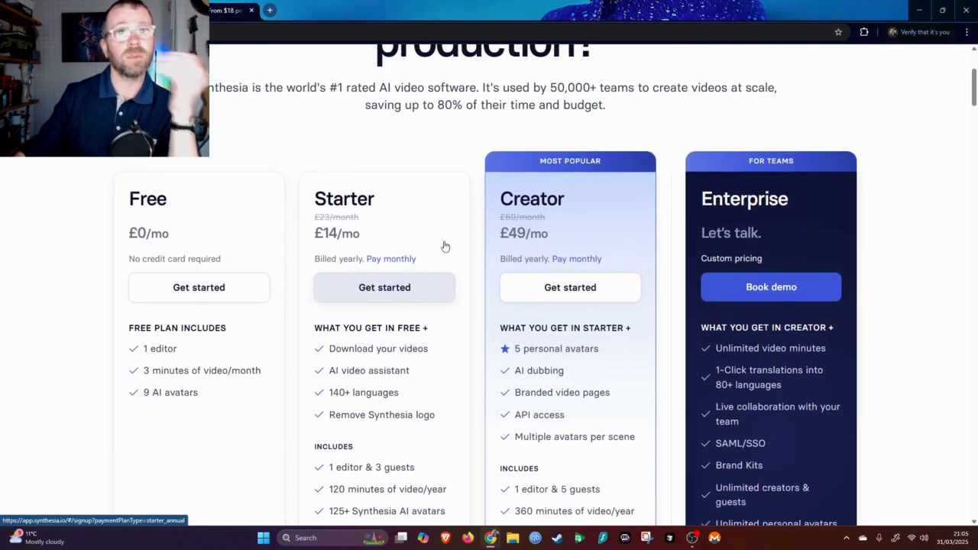
{"action": "scroll", "coordinate": [489, 316], "scroll_direction": "down", "scroll_amount": 1}
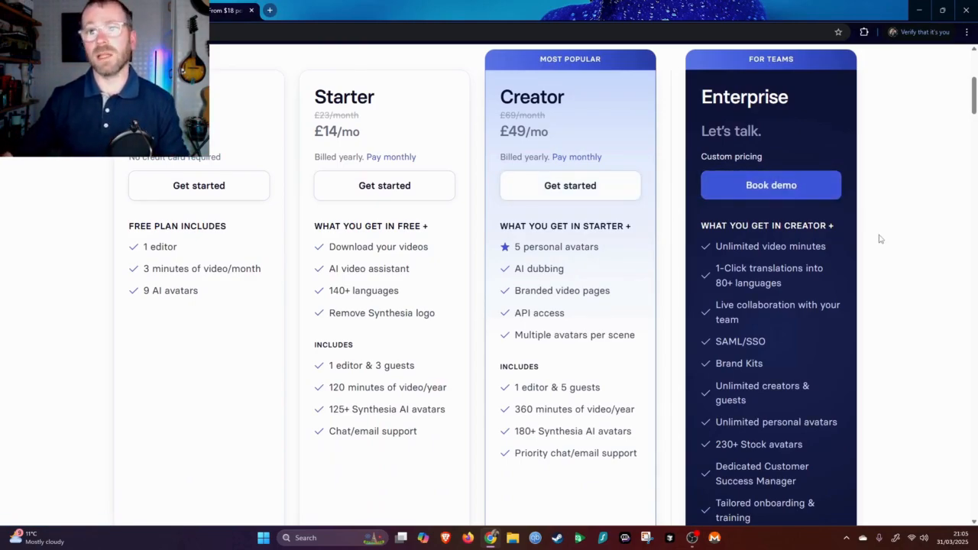
{"action": "scroll", "coordinate": [871, 283], "scroll_direction": "down", "scroll_amount": 1}
{"action": "scroll", "coordinate": [732, 246], "scroll_direction": "up", "scroll_amount": 2}
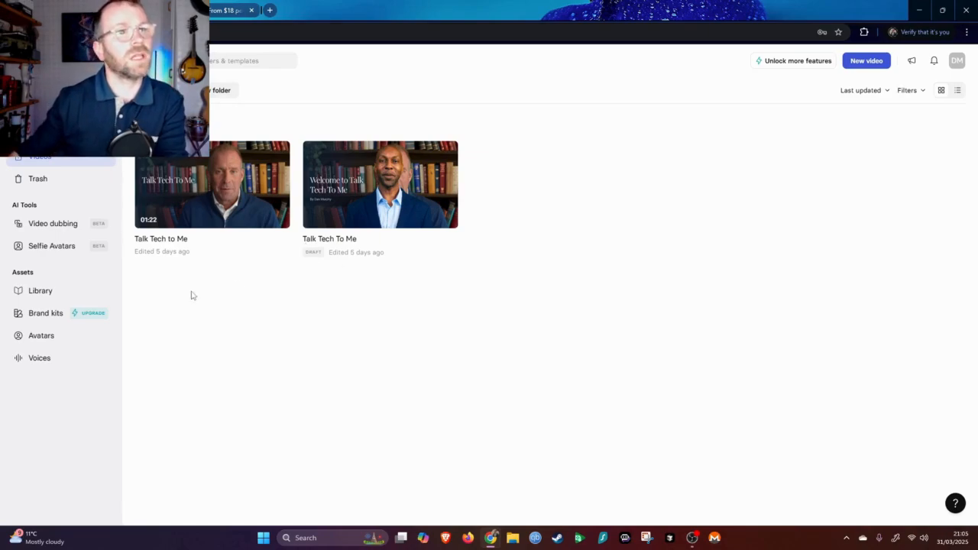
Open the Video dubbing dialog to see the supported languages, and close it without uploading anything
{"action": "left_click", "coordinate": [55, 224]}
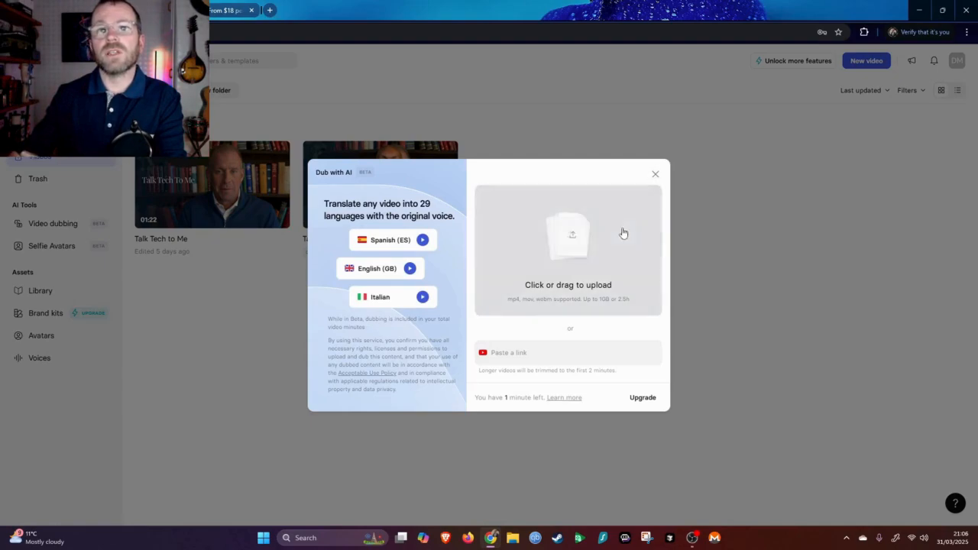
{"action": "left_click", "coordinate": [655, 177]}
View the Selfie Avatars overview, then browse the stock Synthesia avatars in the Avatars library
{"action": "left_click", "coordinate": [55, 251]}
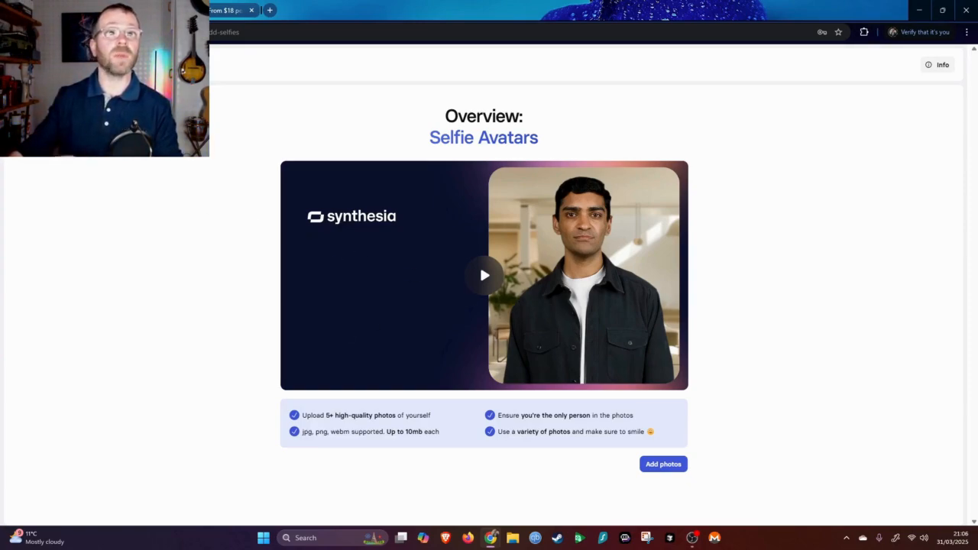
{"action": "left_click", "coordinate": [12, 32]}
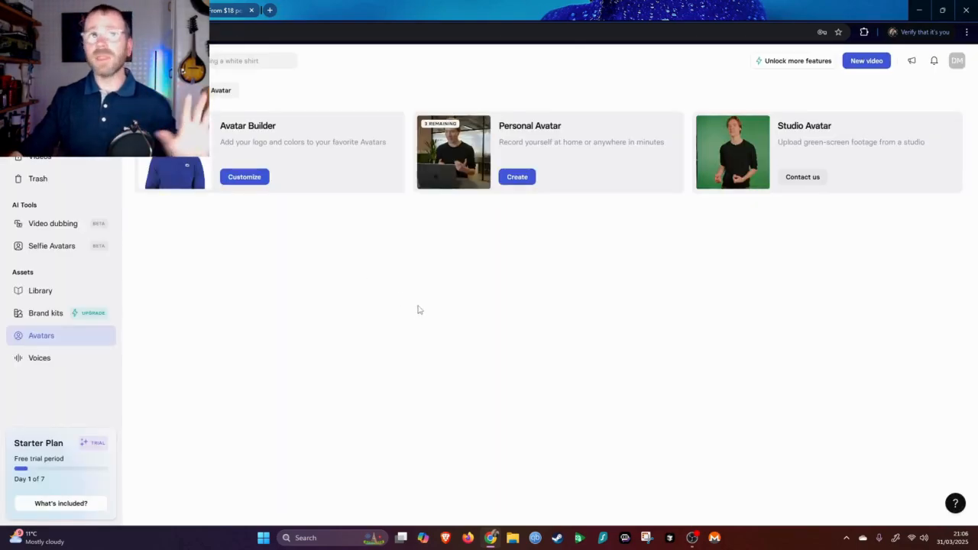
{"action": "scroll", "coordinate": [546, 284], "scroll_direction": "down", "scroll_amount": 15}
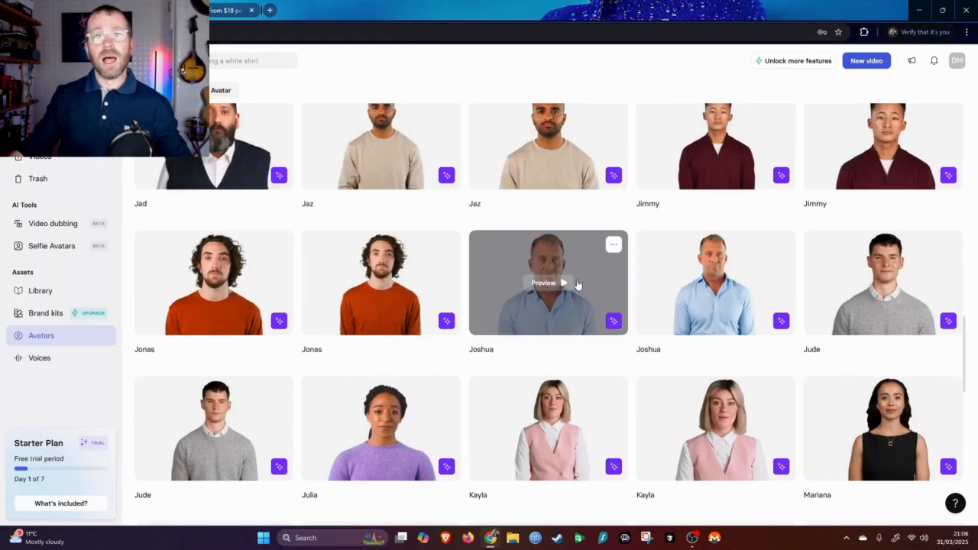
{"action": "scroll", "coordinate": [578, 285], "scroll_direction": "up", "scroll_amount": 15}
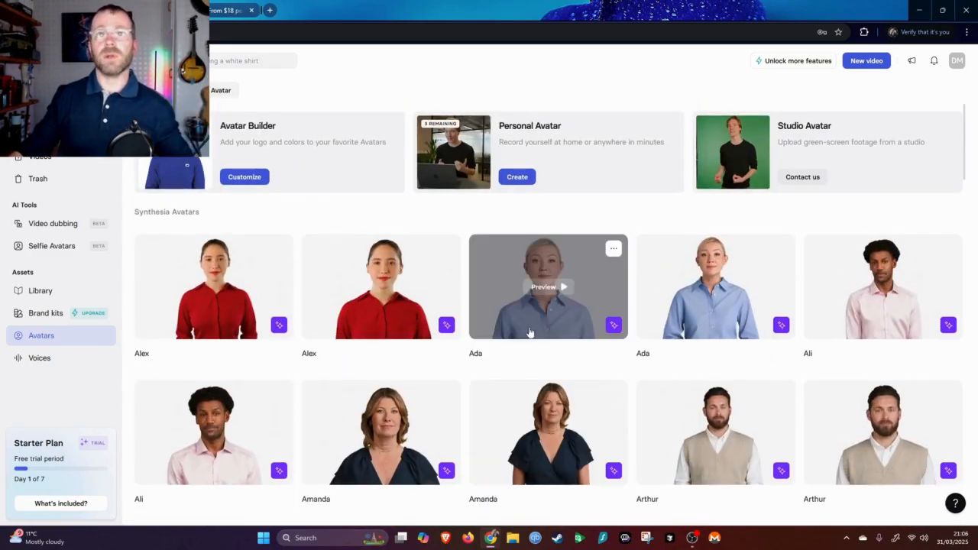